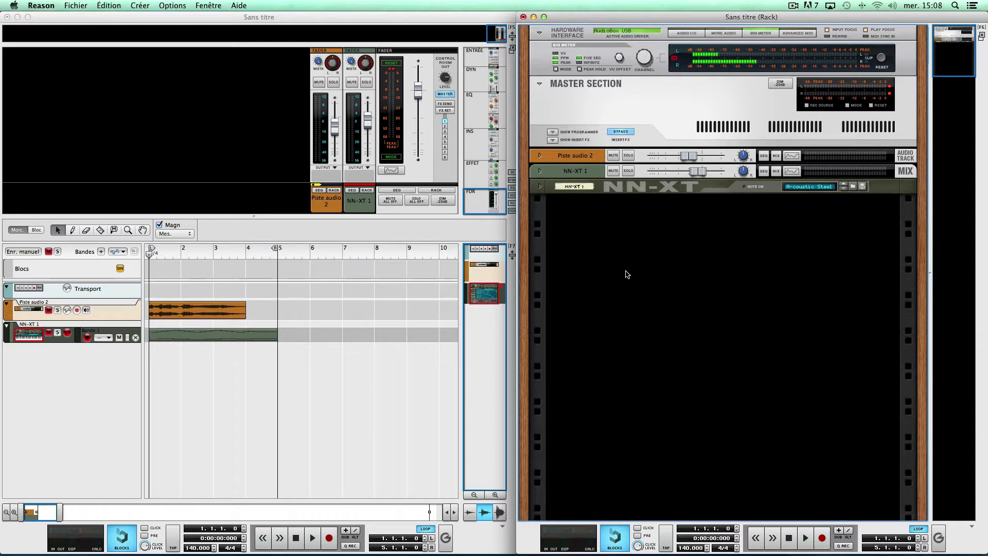
Add a Dr. Octo Rex Loop Player instrument to the empty space in the rack
right_click(613, 273)
mouse_move(636, 309)
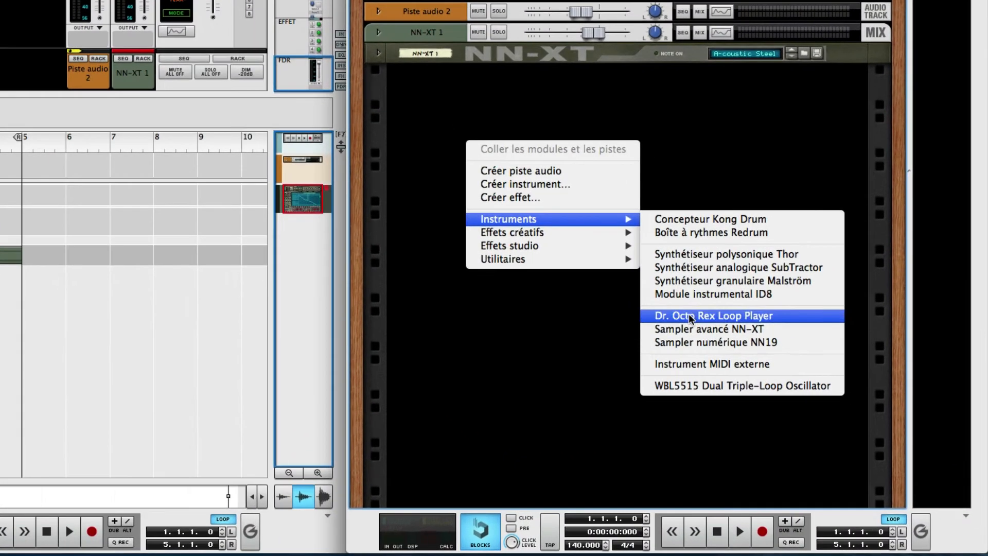
left_click(689, 315)
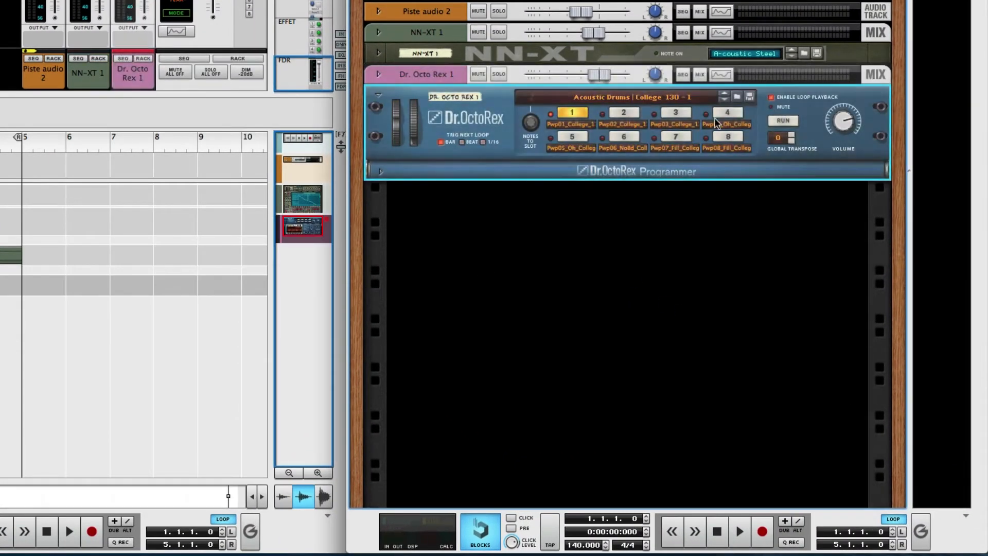
Load DRJ Dubstep 1.rx2 into Dr. Octo Rex from the DRJ Dubstep 140BPM folder in DRJ_Xmas_Rex_Files_2013
left_click(737, 100)
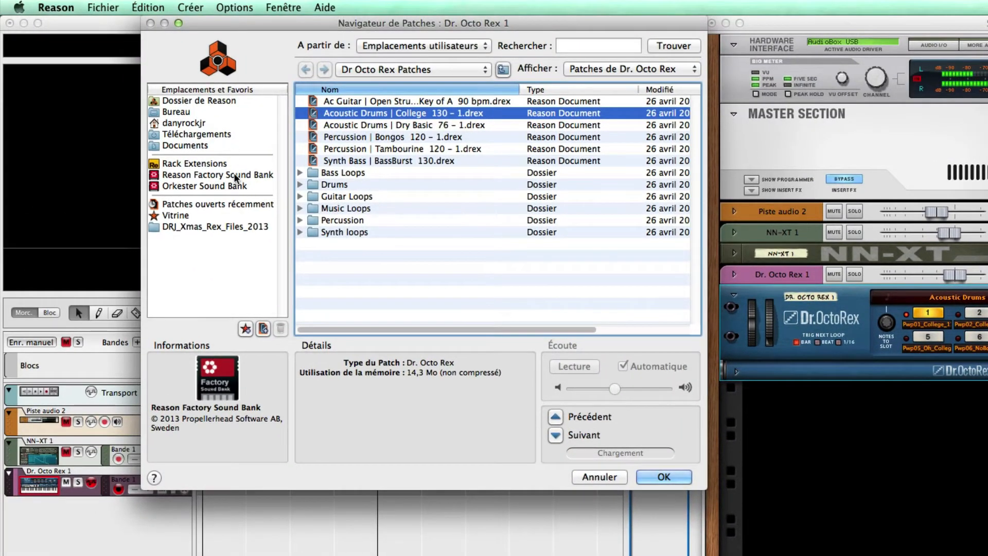
left_click(198, 228)
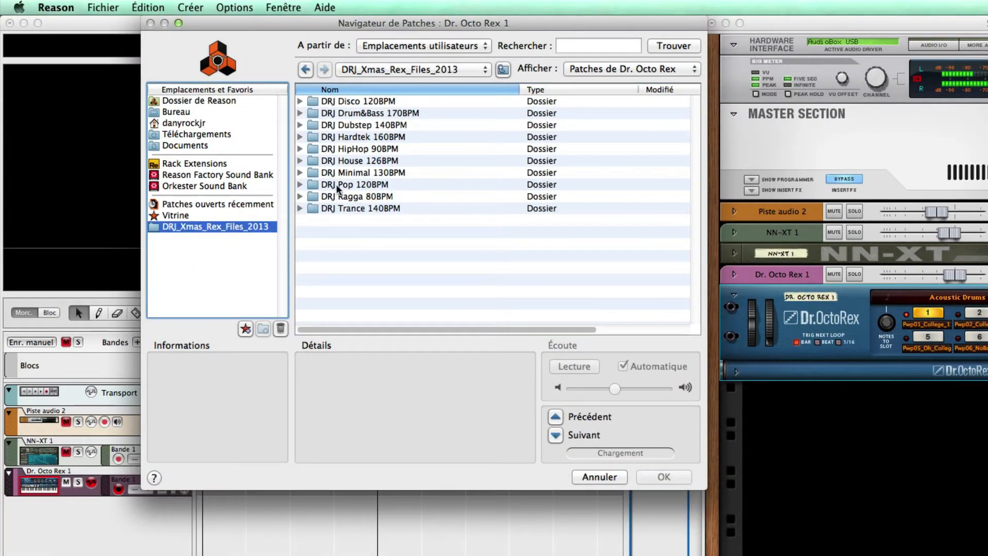
left_click(300, 125)
left_click(356, 136)
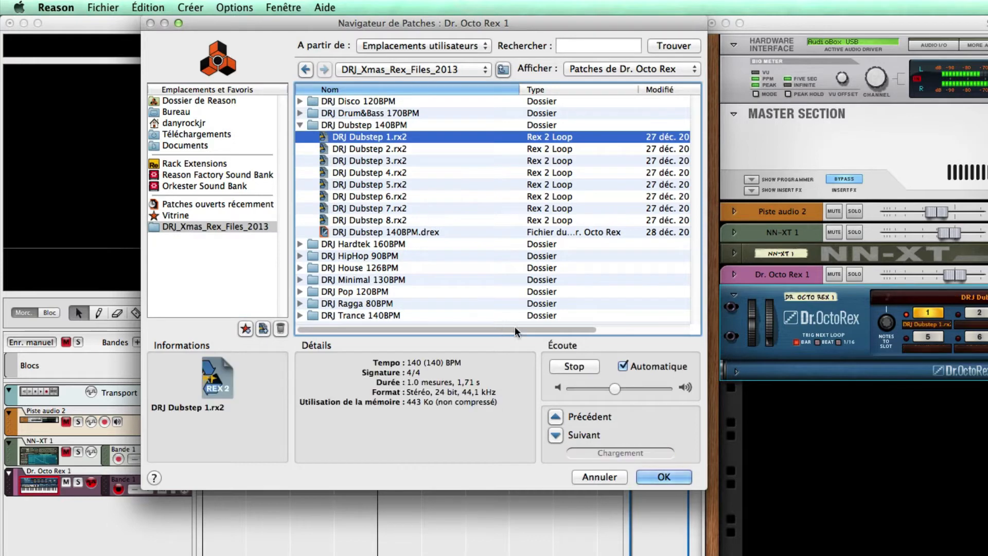
left_click(669, 476)
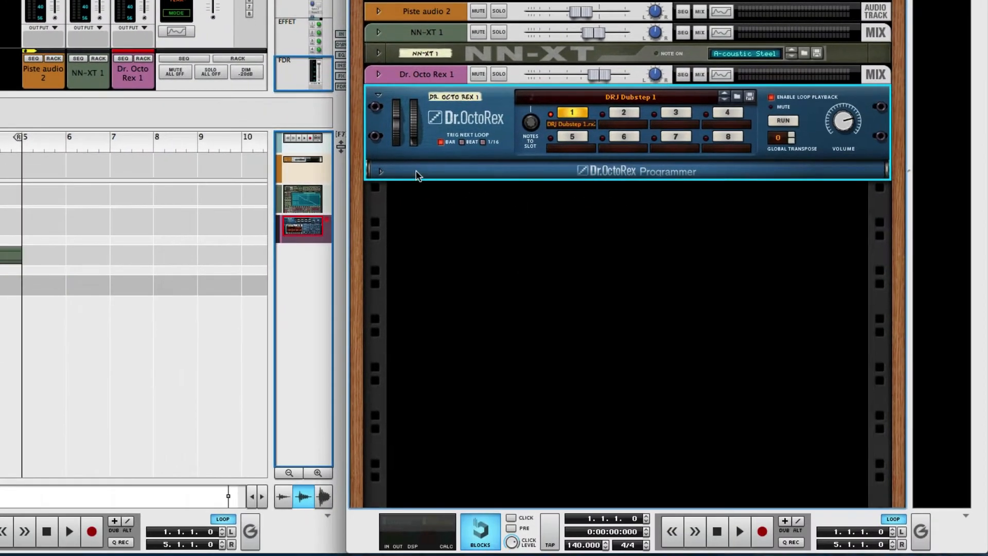
Expand the Dr. Octo Rex programmer and preview the loaded loop
left_click(379, 171)
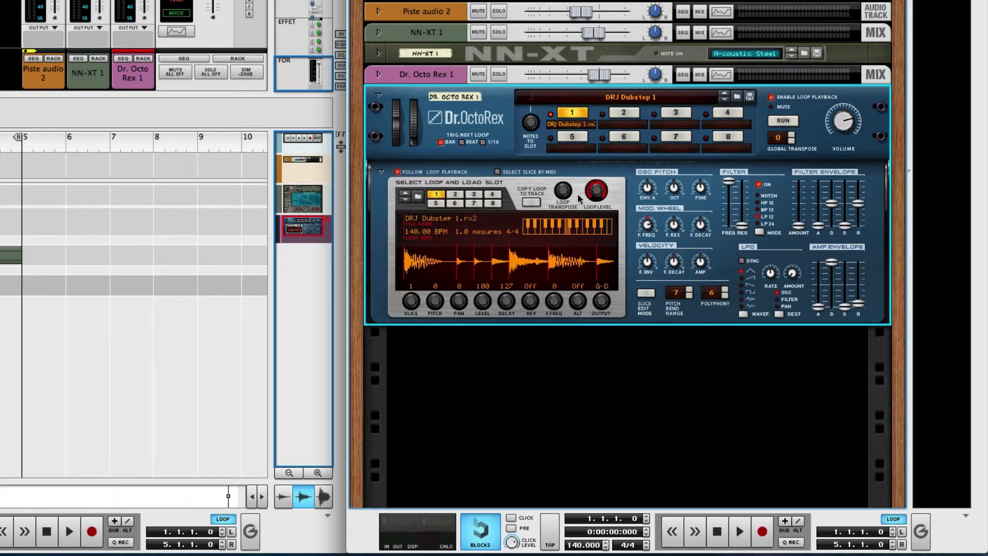
left_click(782, 122)
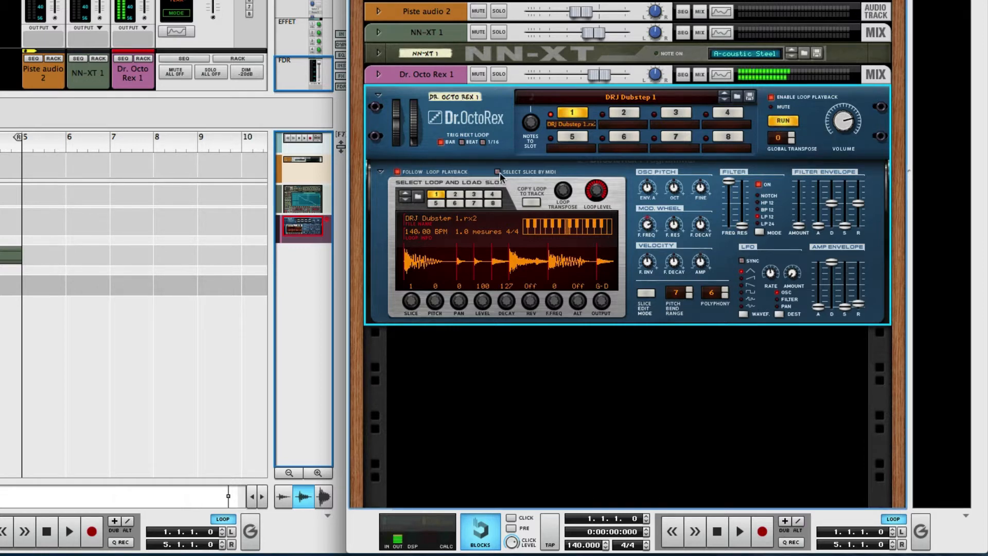
key("space")
key("space")
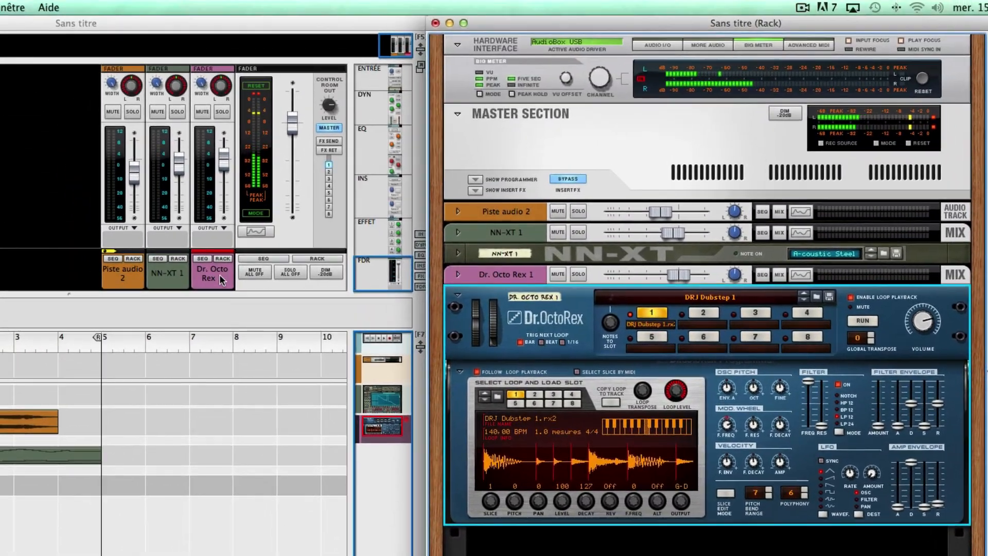
Expand the Dr. Octo Rex 1 mix channel in the rack and briefly show its insert effects area
left_click(219, 273)
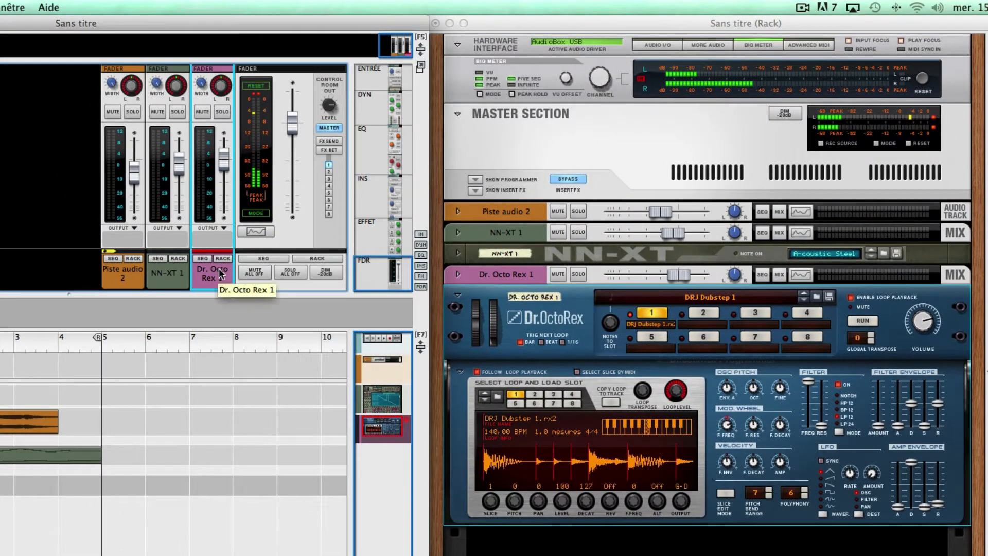
left_click(458, 274)
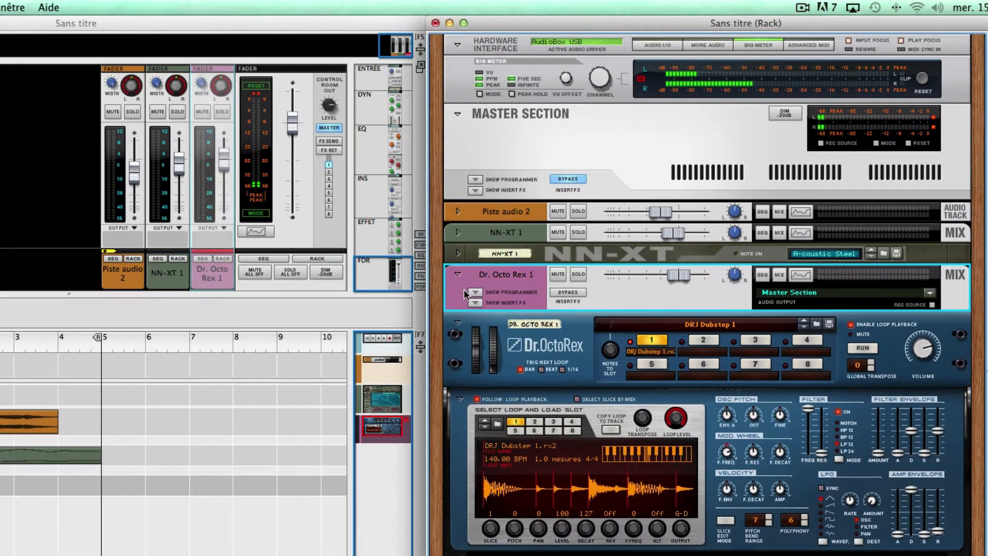
left_click(475, 303)
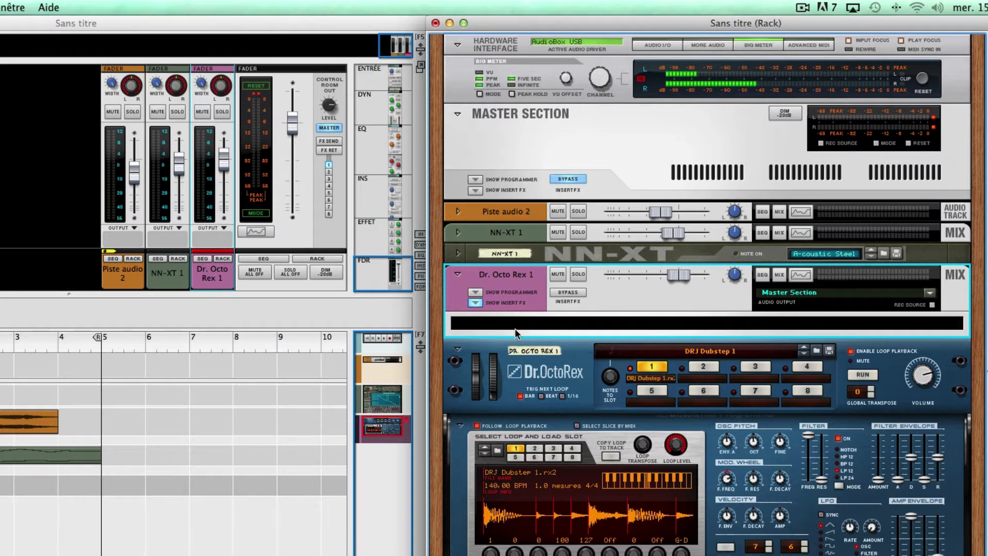
left_click(474, 302)
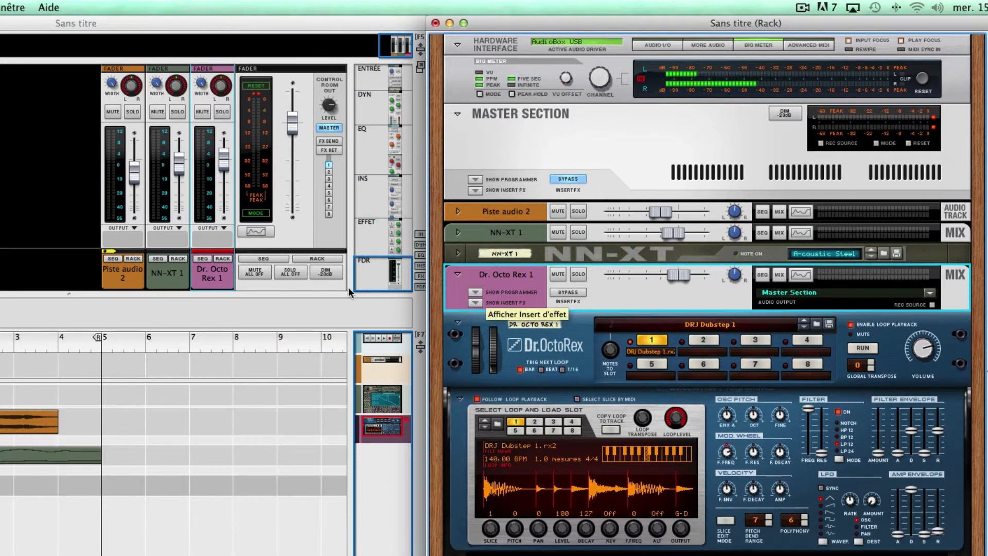
Create a parallel channel from the Dr. Octo Rex 1 channel and lower the original channel's fader slightly
right_click(208, 280)
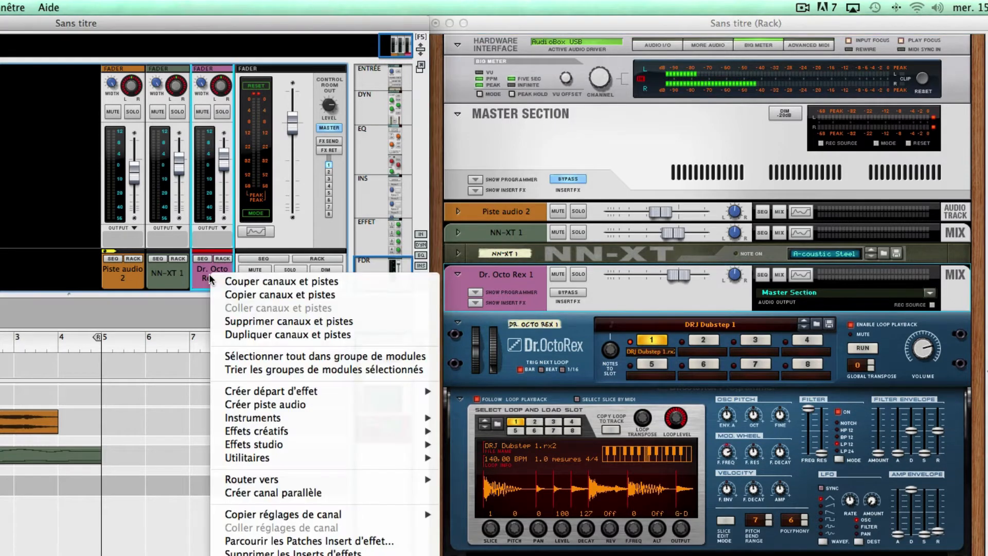
left_click(346, 493)
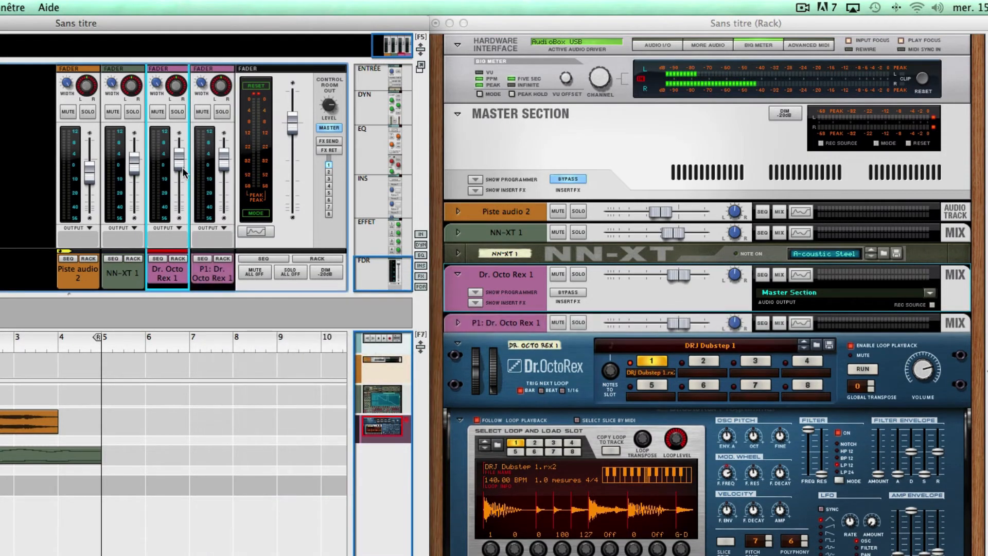
left_click_drag(180, 169, 180, 179)
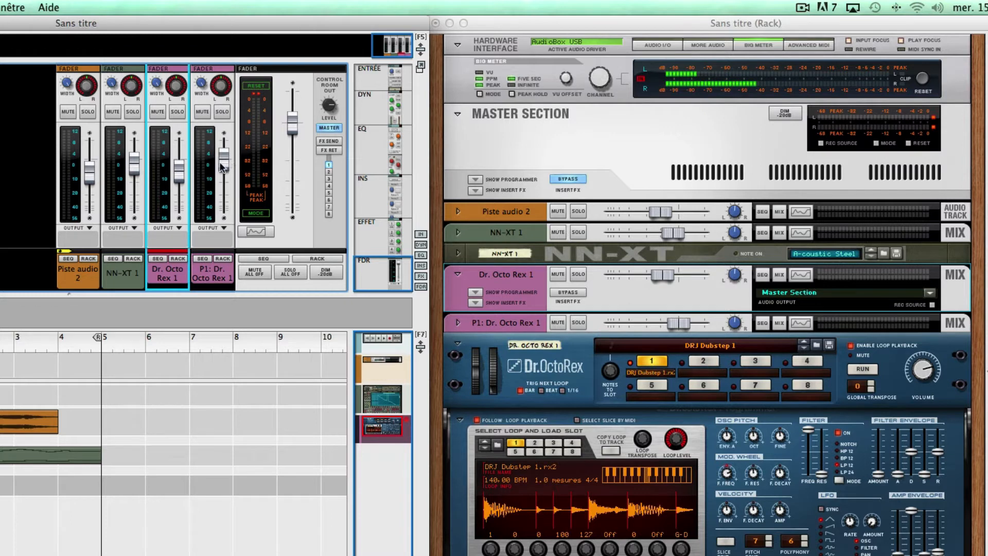
Solo the parallel channel P1: Dr. Octo Rex 1 and start playback
mouse_move(219, 162)
left_click(222, 112)
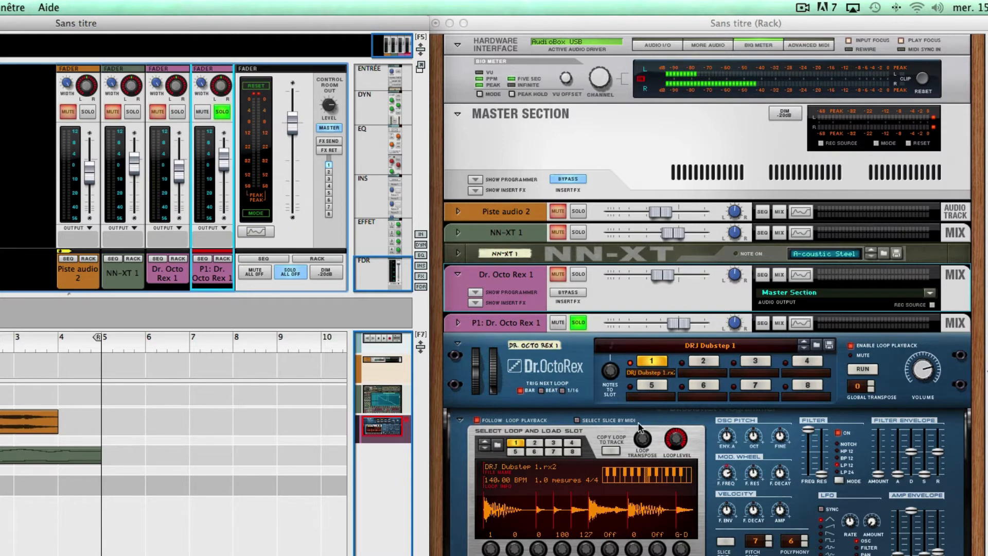
key("space")
Insert a Kong Drum Designer in the P1: Dr. Octo Rex 1 channel's insert effects area and reset it to its initial patch
left_click(458, 323)
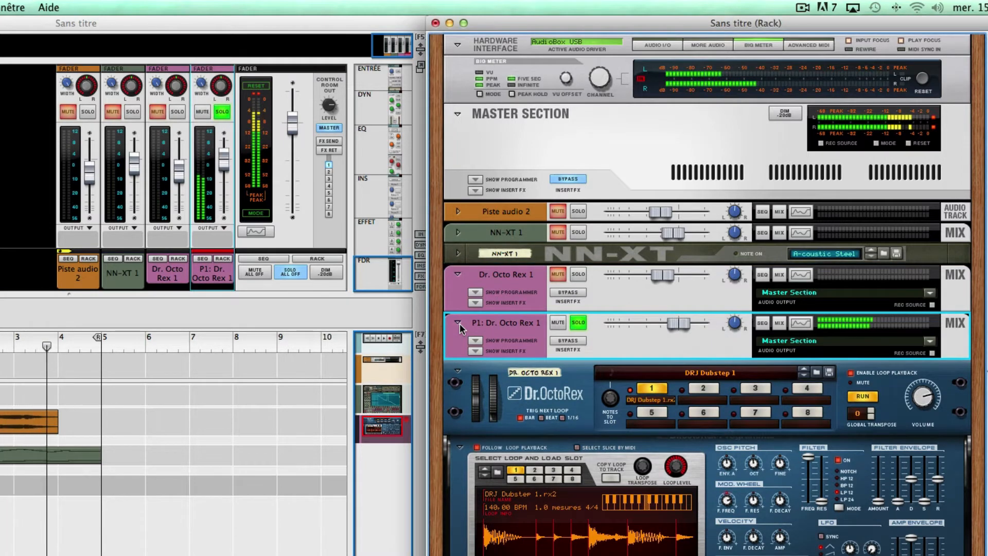
left_click(479, 352)
right_click(492, 319)
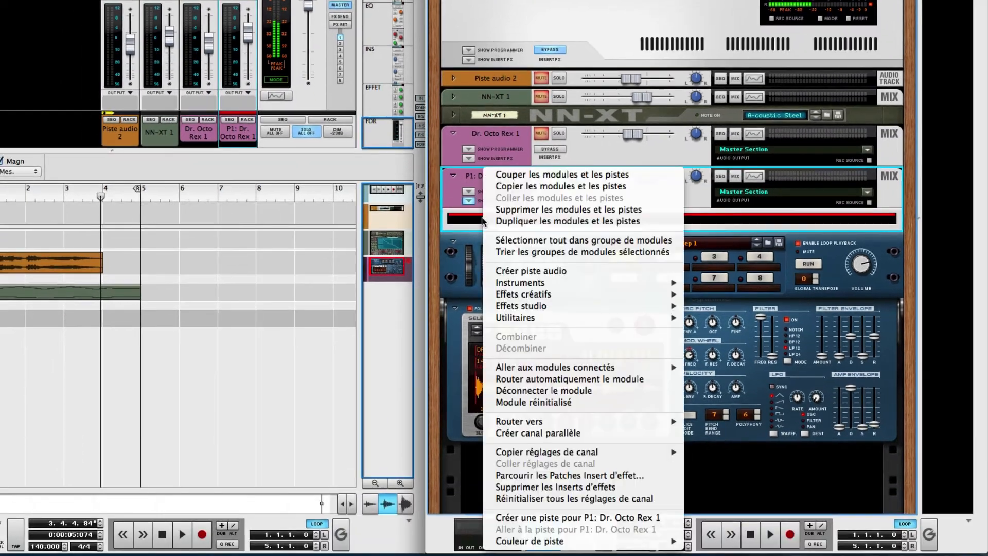
mouse_move(584, 282)
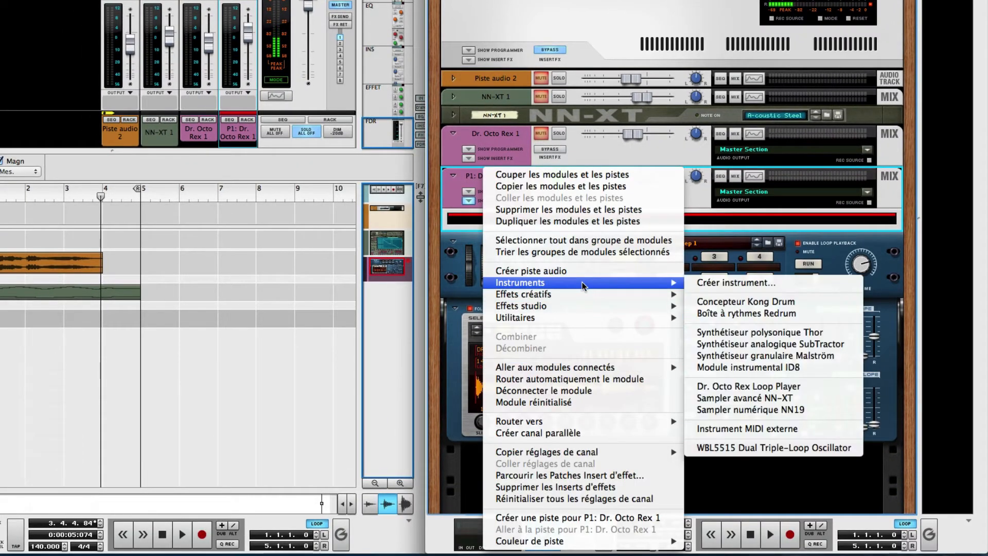
left_click(739, 301)
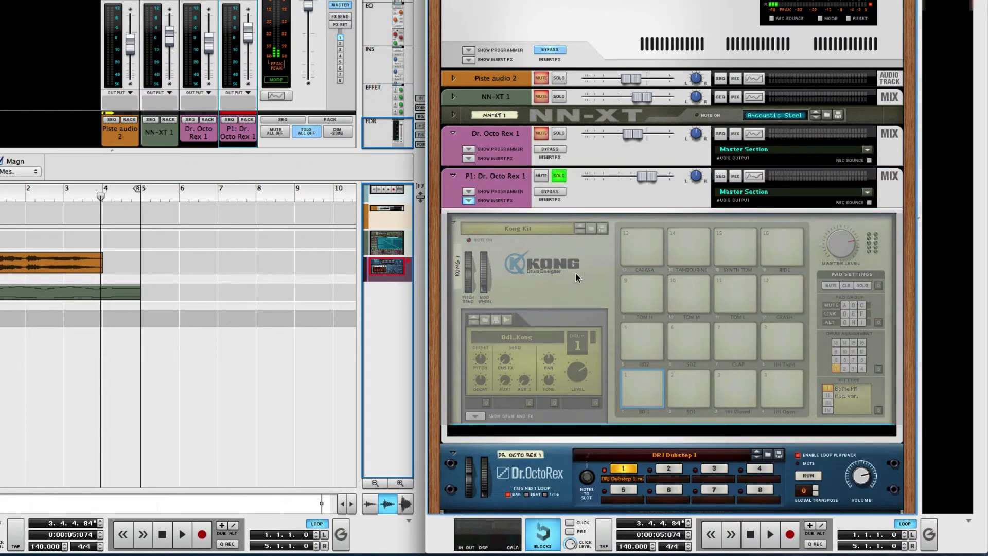
right_click(579, 278)
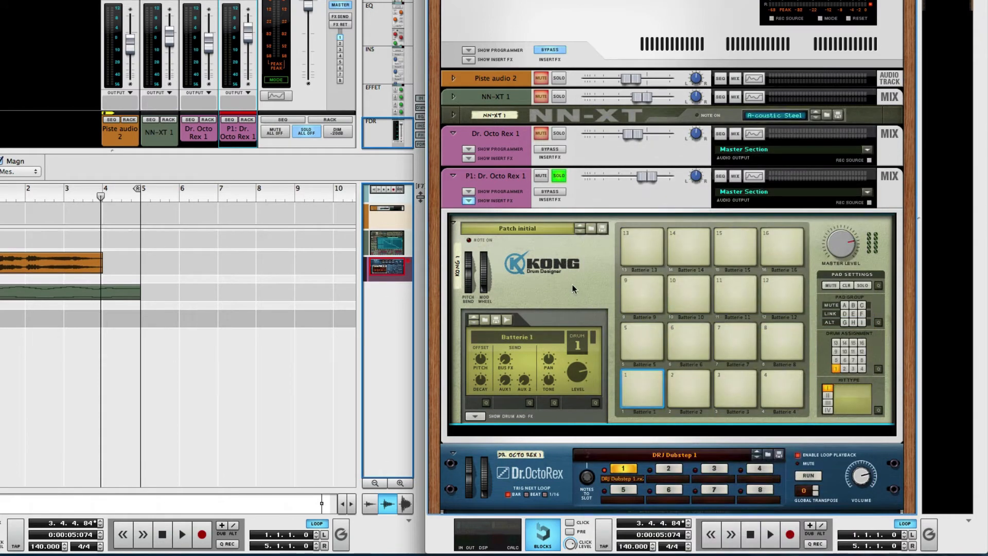
Show Kong's drum and FX section and cable the P1 channel's insert send to Kong's audio input, testing with playback
left_click(475, 415)
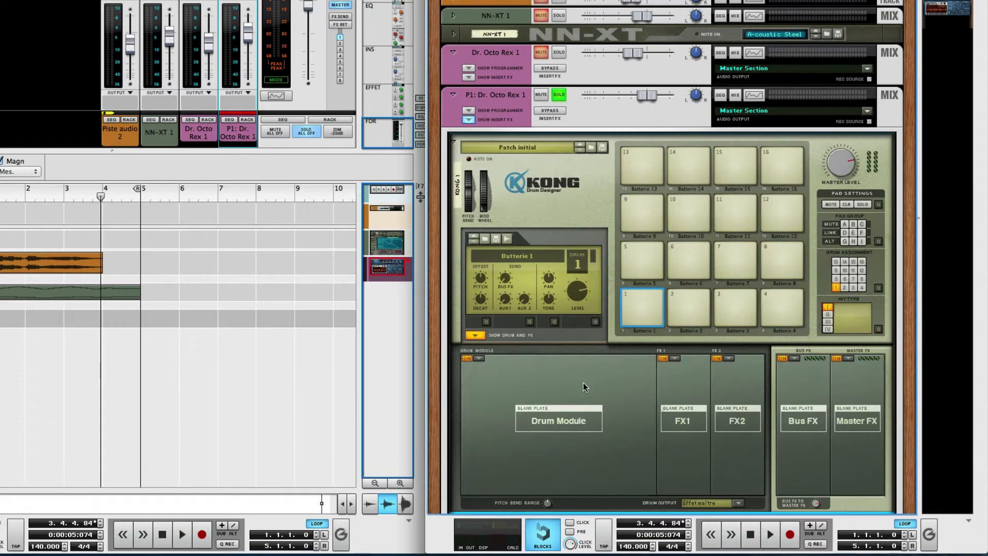
key("Tab")
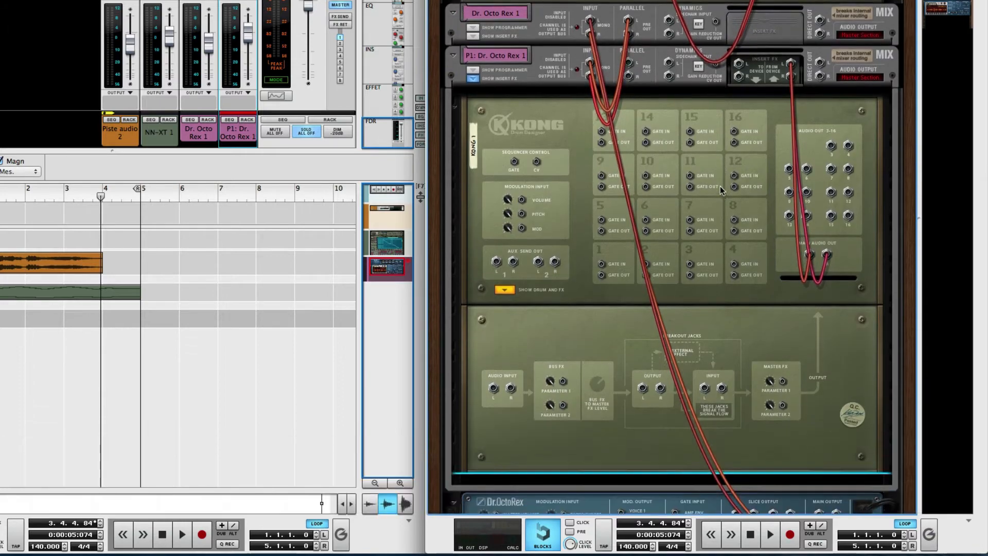
left_click_drag(739, 66, 498, 389)
key("Tab")
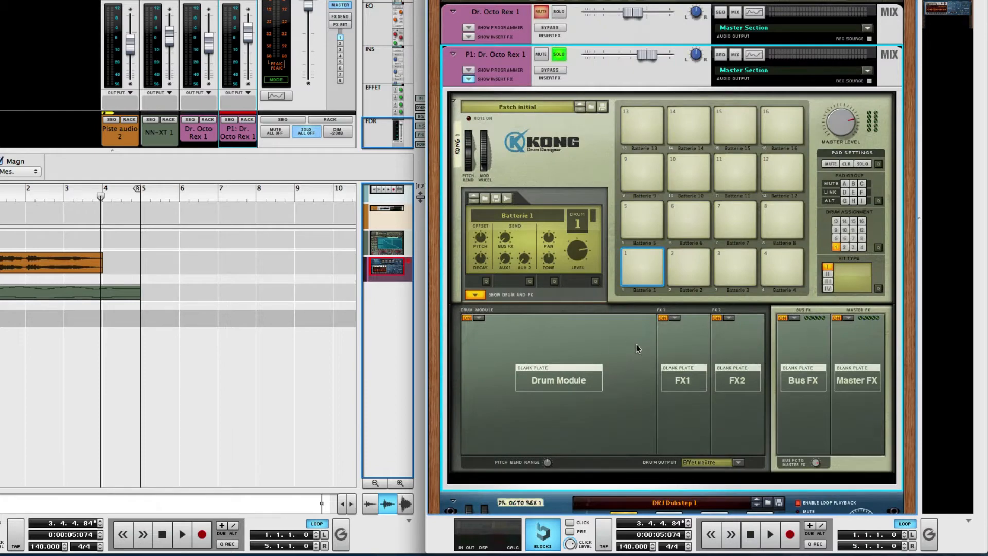
key("space")
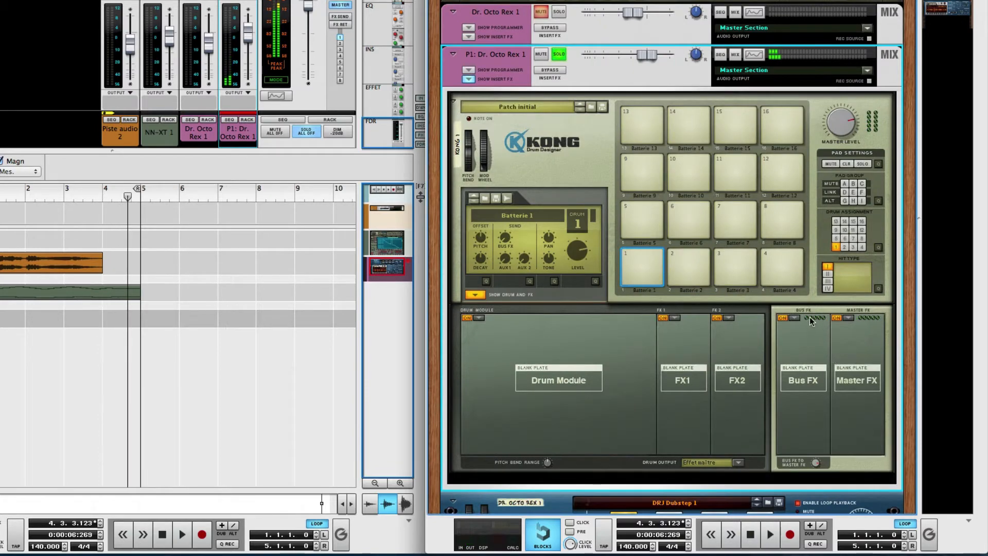
Load the Shaper éphémère effect into Kong's Bus FX slot and try out its Attack and Decay knobs
left_click(795, 318)
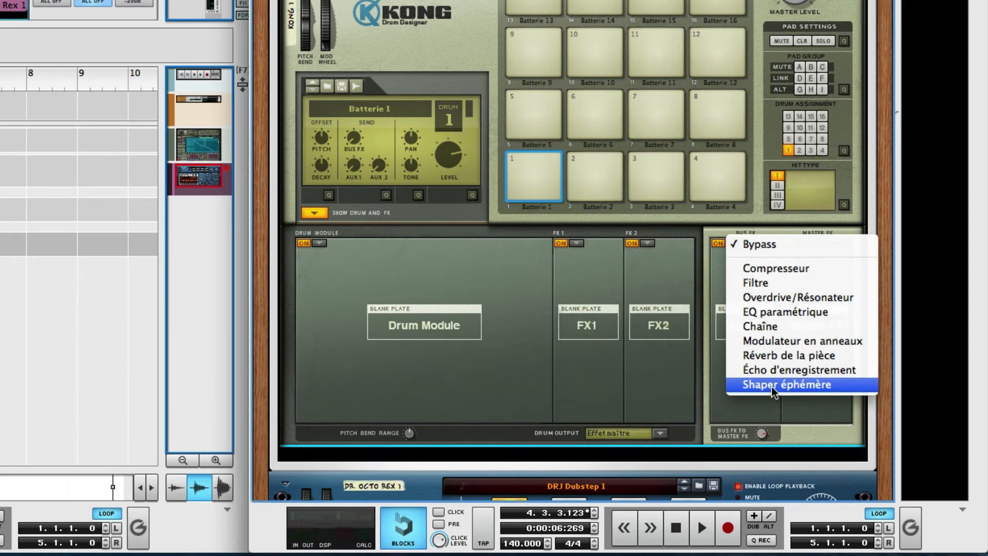
left_click(772, 391)
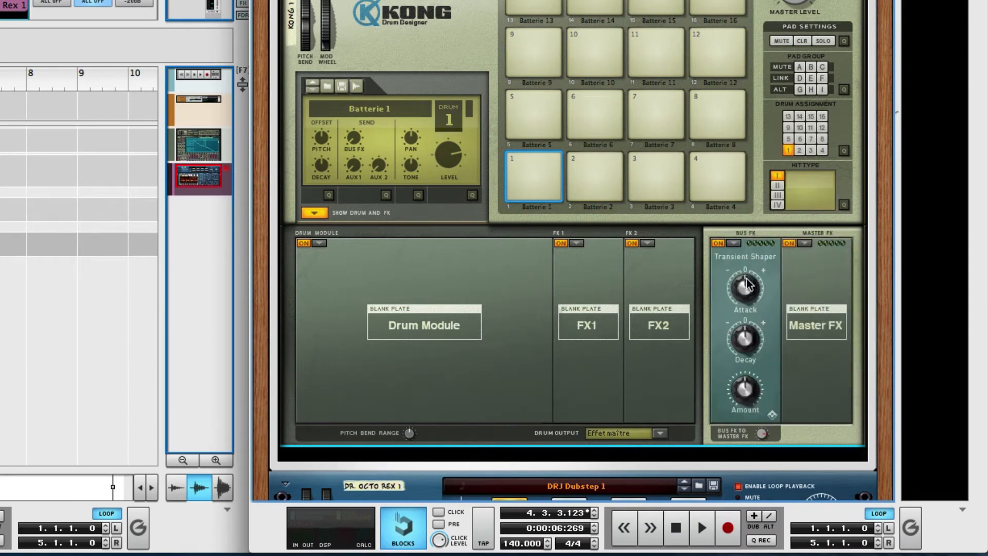
mouse_move(749, 291)
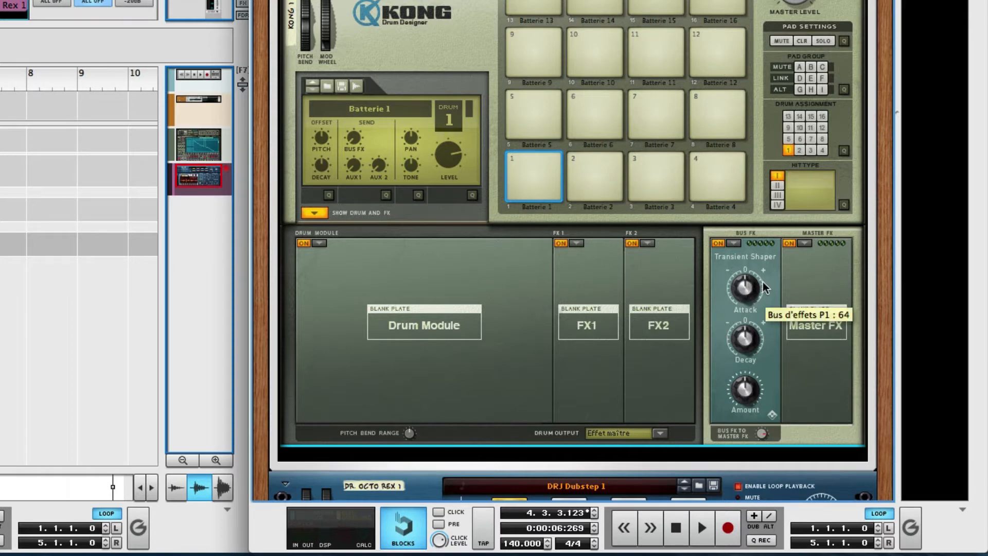
mouse_move(748, 289)
left_mouse_down()
mouse_move(757, 266)
mouse_move(752, 307)
left_mouse_up()
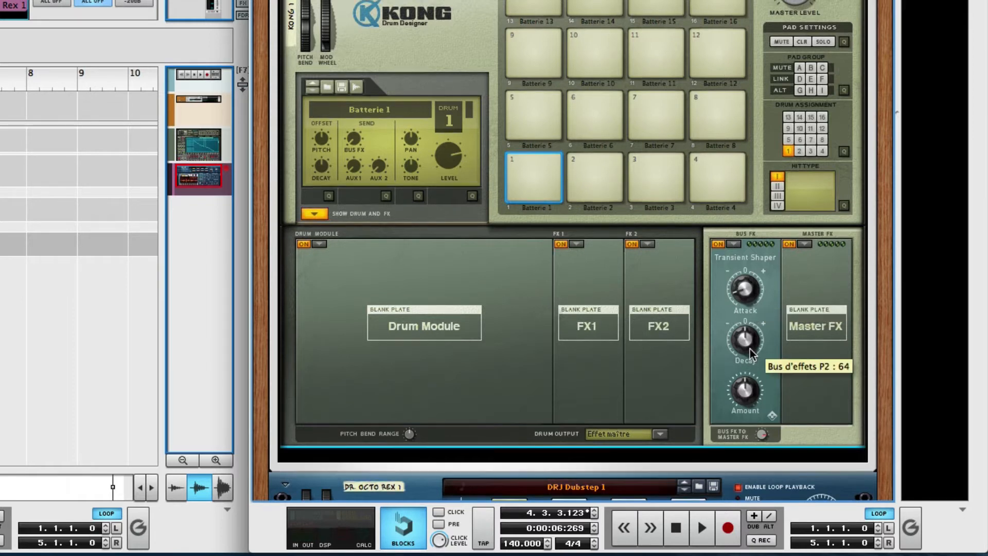
mouse_move(747, 345)
mouse_move(744, 348)
left_mouse_down()
mouse_move(738, 370)
mouse_move(757, 304)
mouse_move(756, 343)
left_mouse_up()
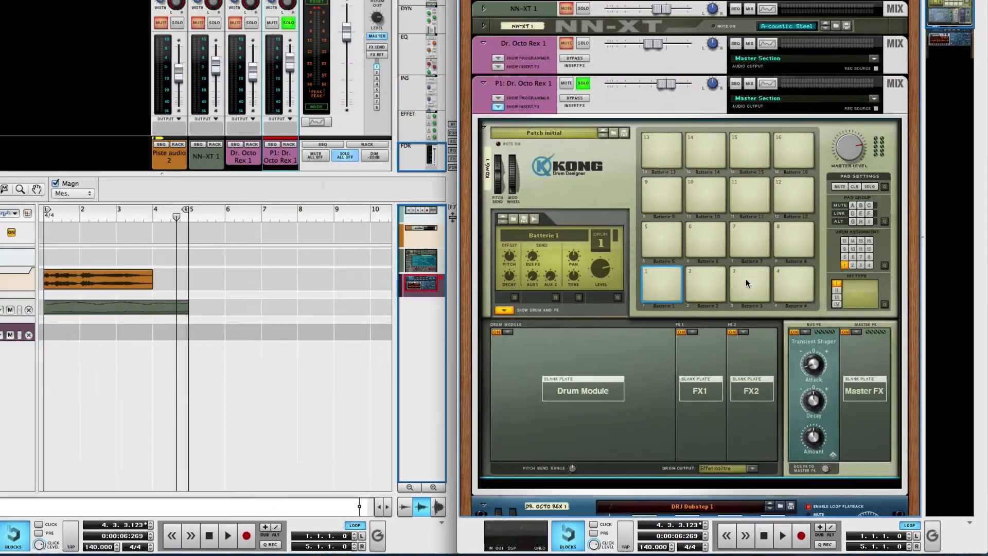
Set the Transient Shaper's Attack to 0 and Decay to 46 while listening to the loop, and stop playback
scroll(604, 231, "down", 5)
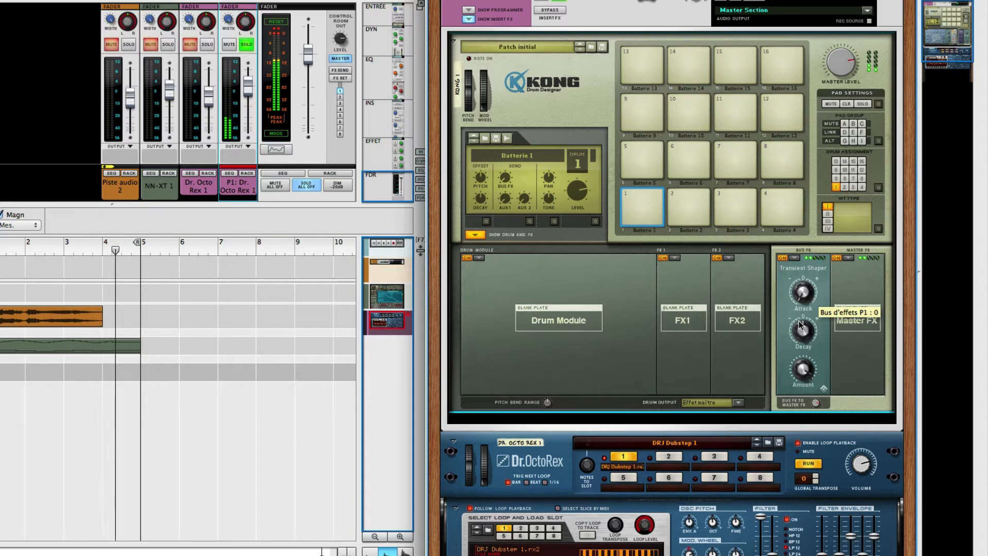
left_click_drag(800, 307, 798, 302)
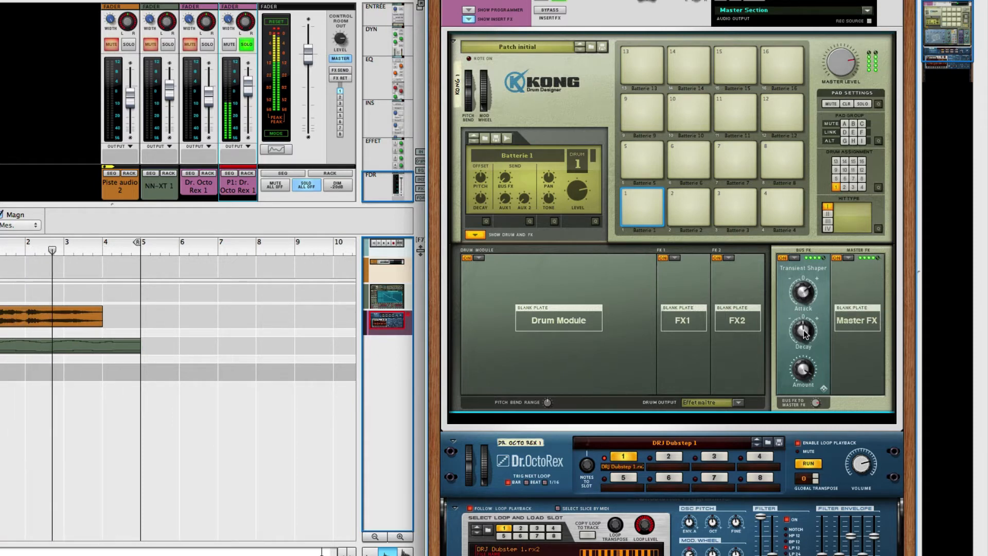
mouse_move(804, 347)
left_mouse_down()
mouse_move(811, 316)
mouse_move(811, 331)
left_mouse_up()
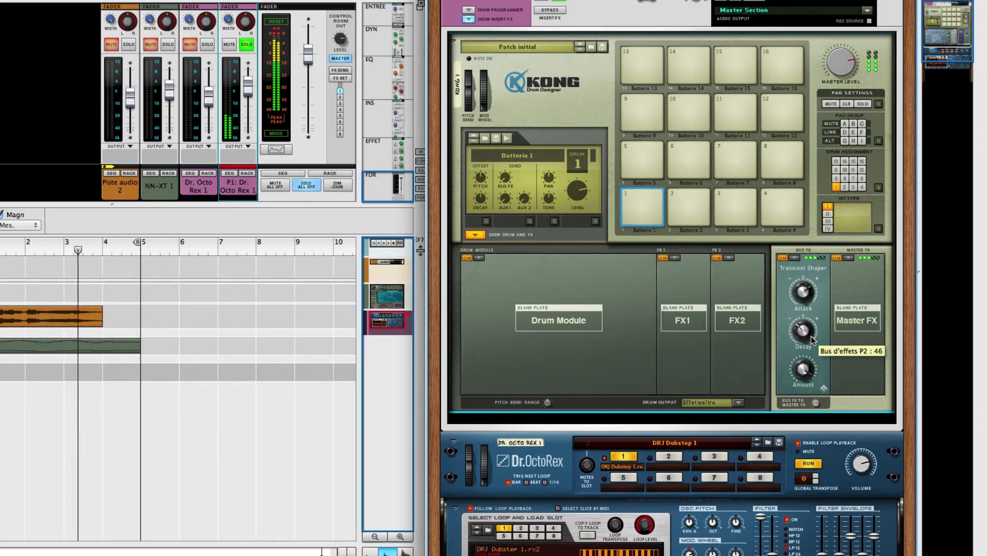
key("space")
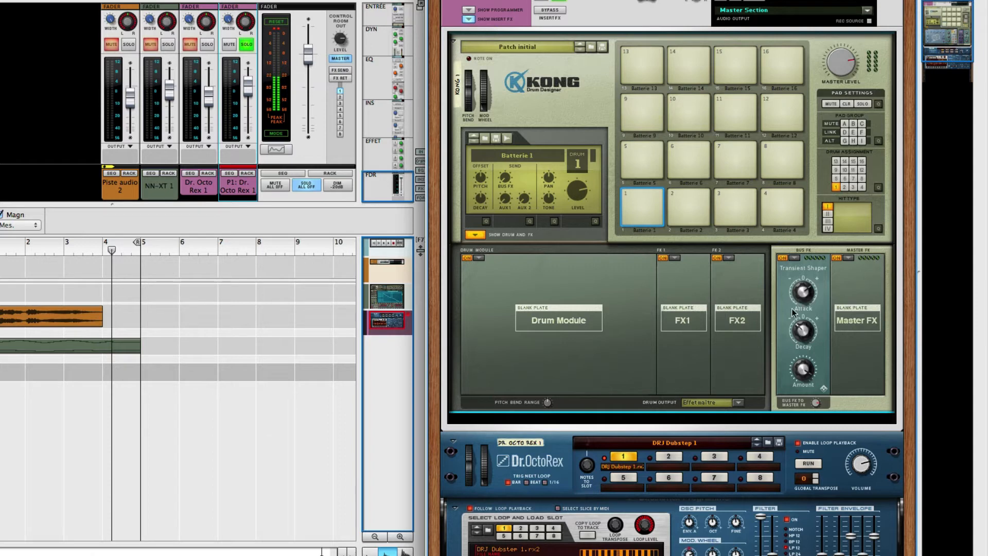
Solo Dr. Octo Rex 1 together with its parallel channel and balance their faders during playback, lowering the parallel channel to about -4.65 dB
scroll(603, 473, "down", 4)
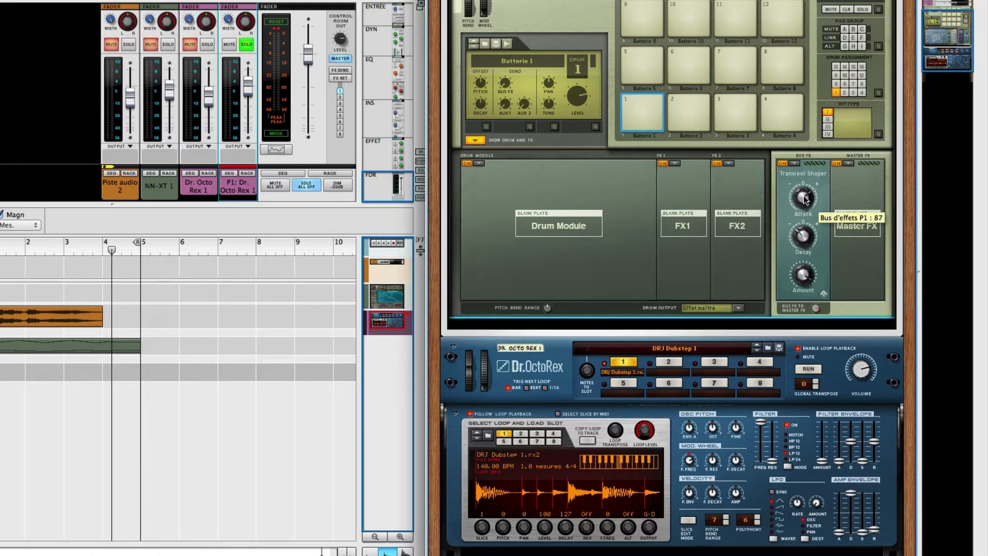
left_click(207, 45)
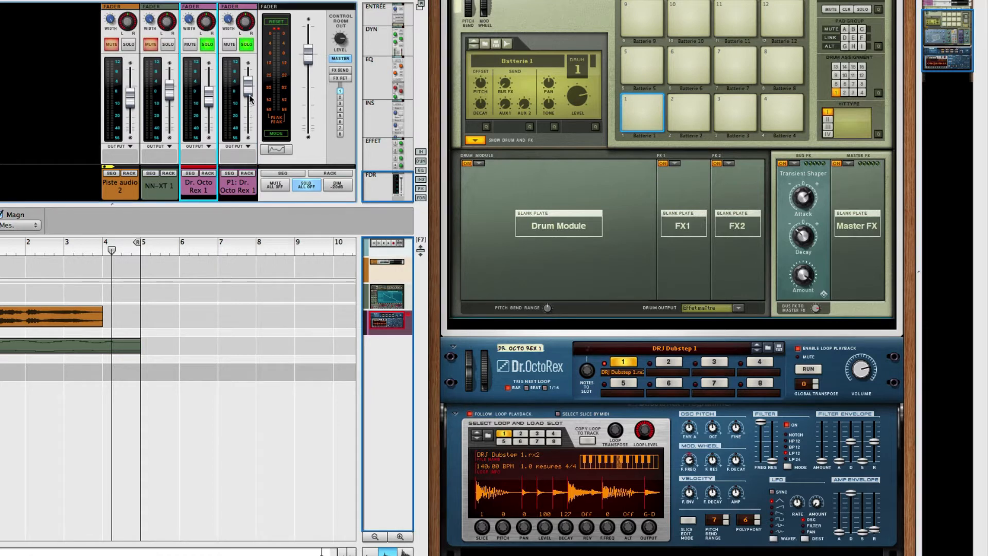
key("space")
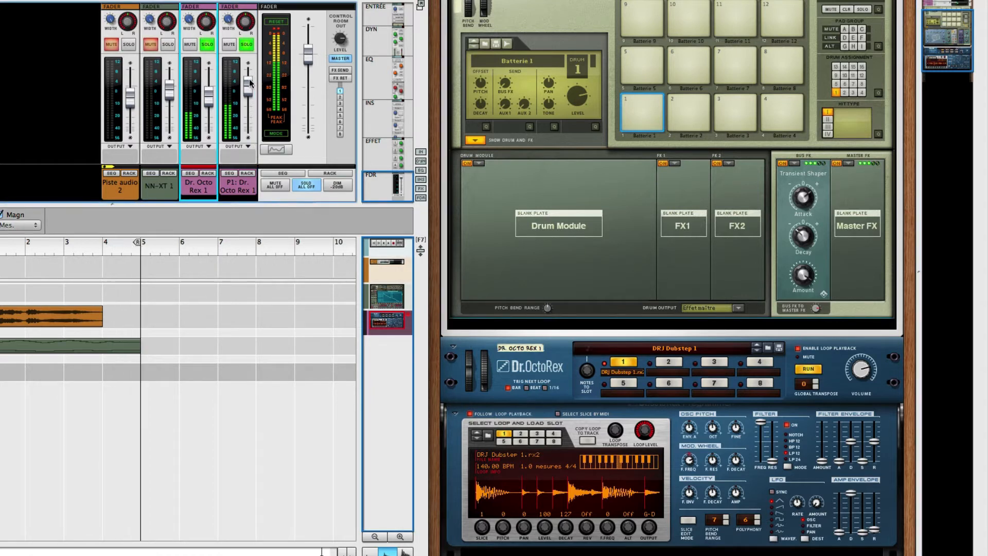
left_click_drag(248, 83, 247, 97)
left_click(276, 22)
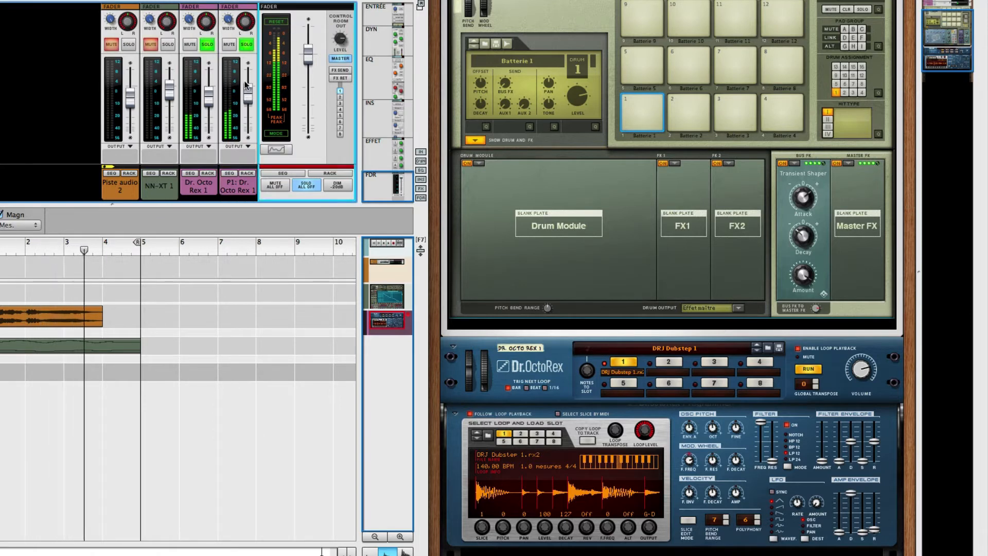
mouse_move(208, 95)
left_mouse_down()
mouse_move(208, 127)
mouse_move(213, 100)
left_mouse_up()
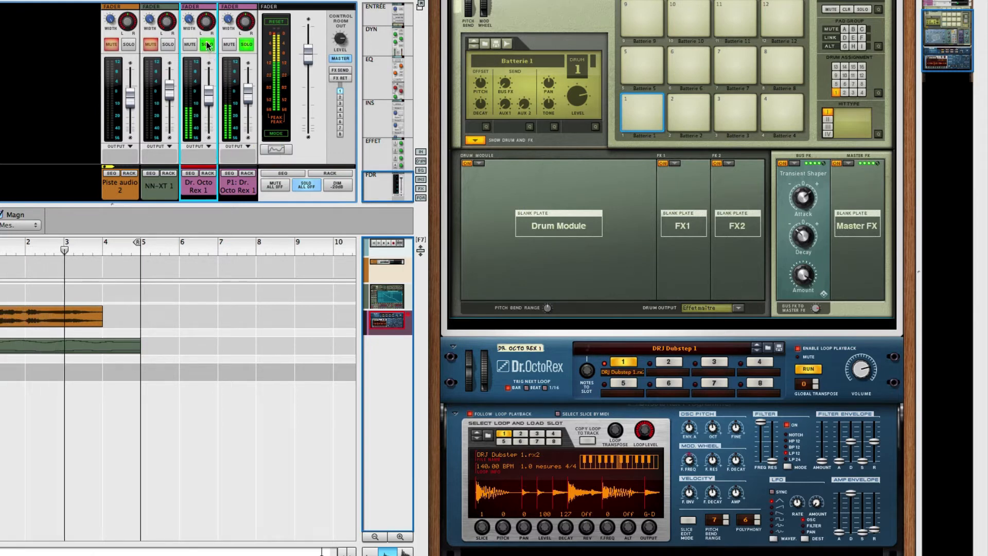
Compare the loop with and without the P1: Dr. Octo Rex 1 channel by toggling its solo, stop playback and clear the solos
left_click(246, 44)
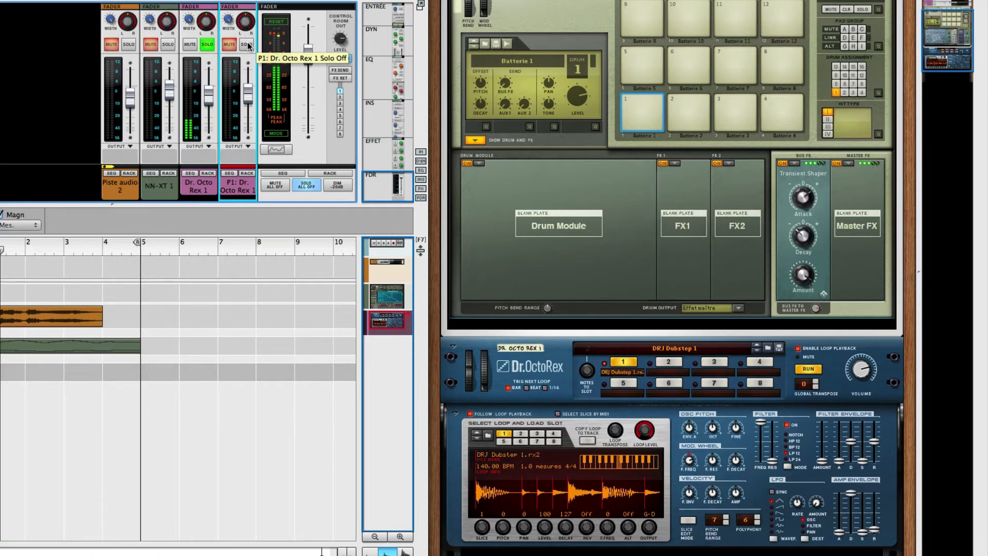
left_click(246, 44)
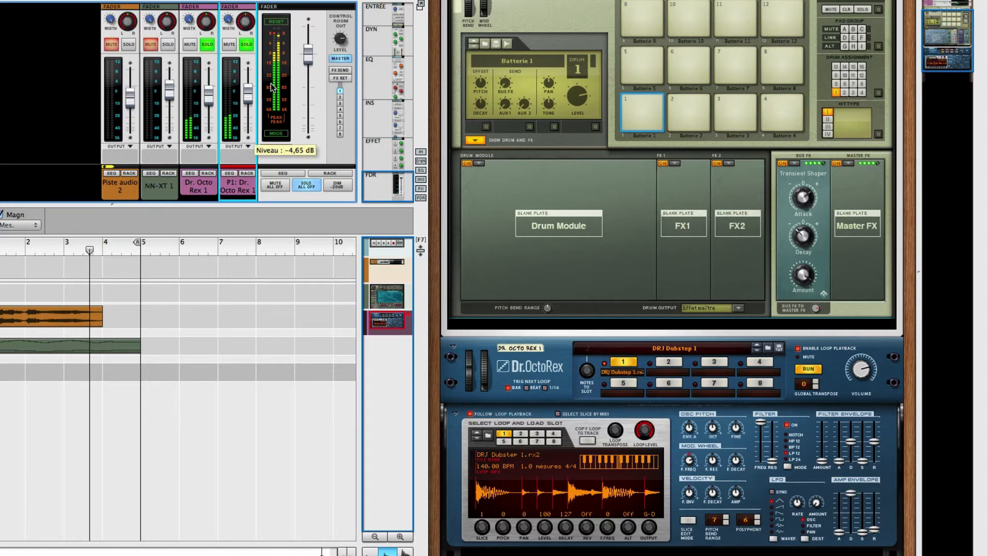
key("space")
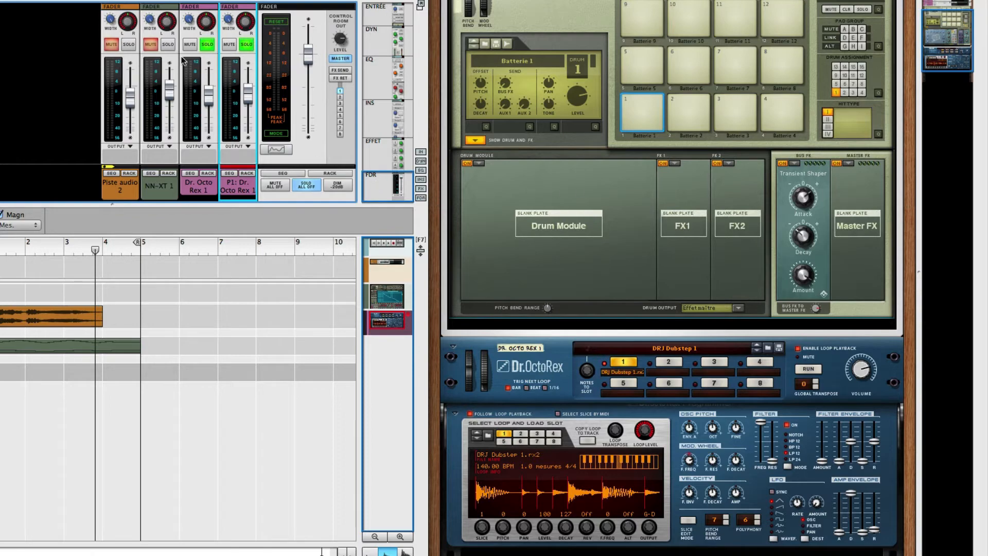
left_click(207, 45)
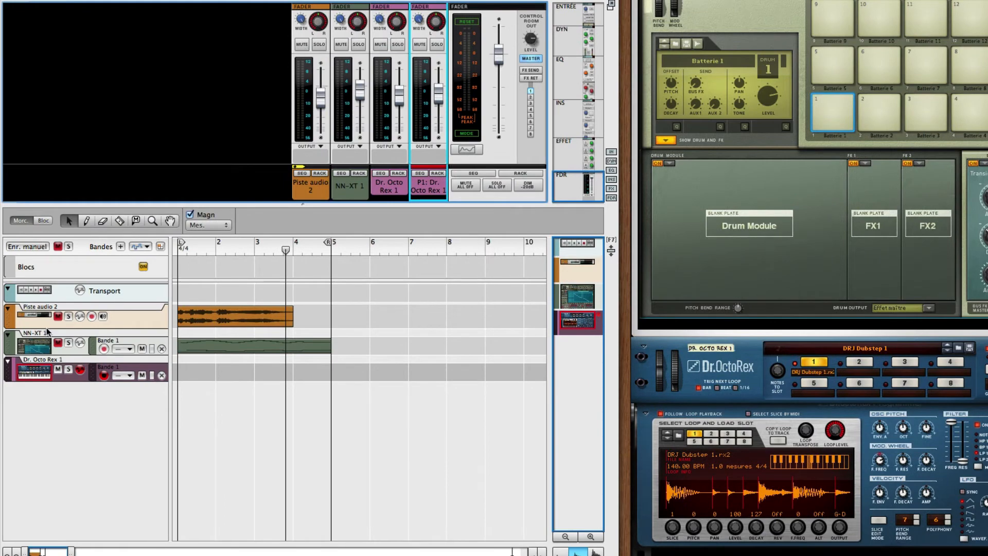
Solo the Piste audio 2 track and play it from the start in a loop ending at bar 4
left_click(32, 323)
left_click(69, 316)
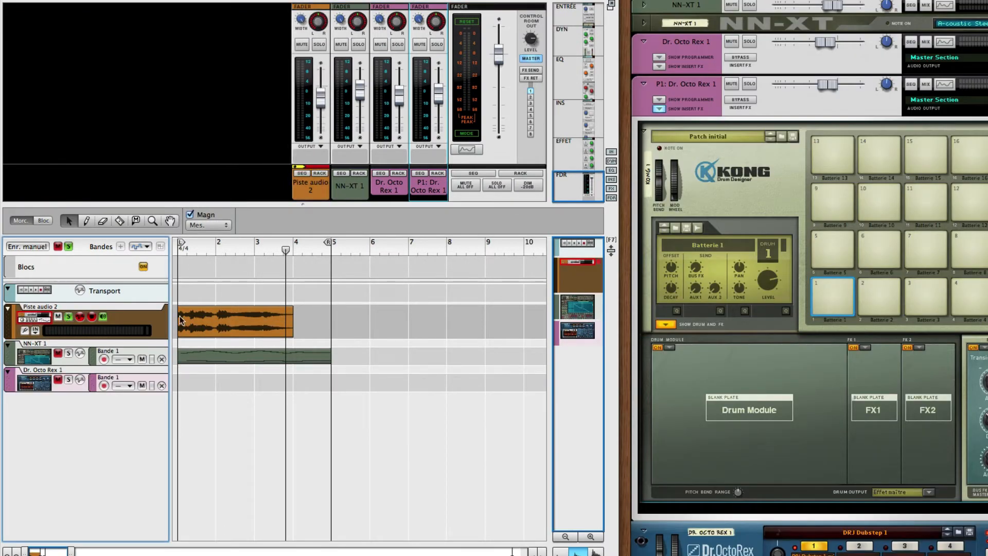
left_click_drag(323, 247, 309, 251)
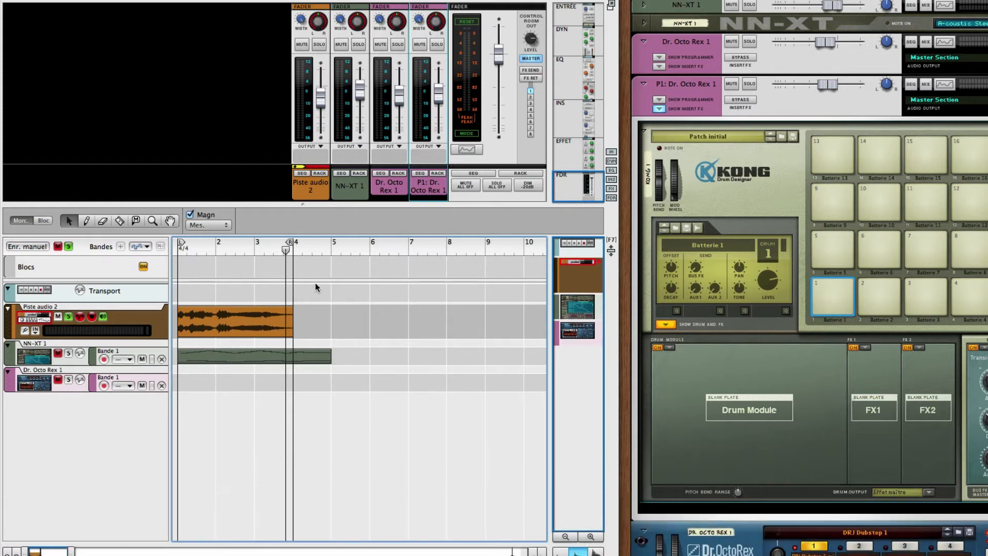
key("alt+Left")
key("space")
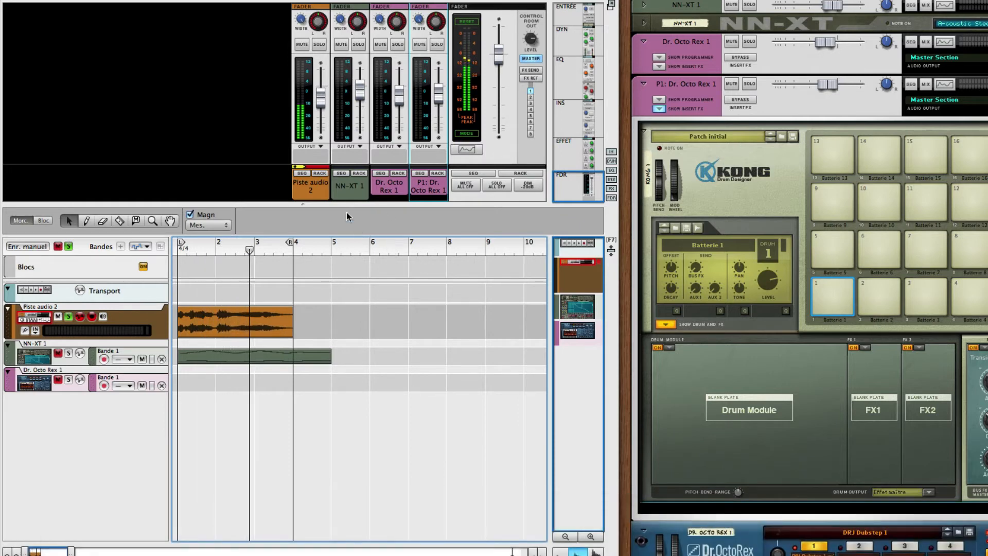
Create a parallel channel for Piste audio 2 and show its insert effects area in the rack
right_click(315, 188)
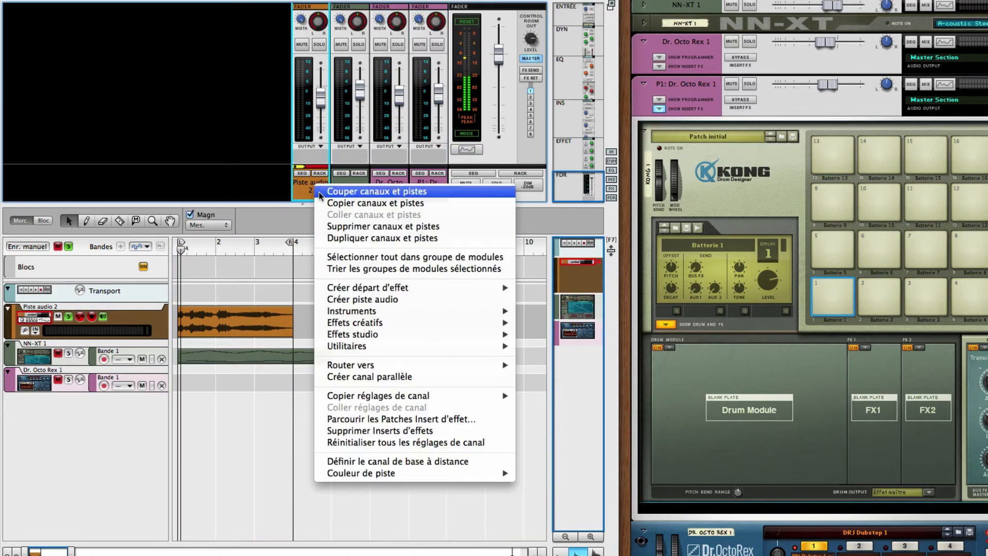
left_click(419, 377)
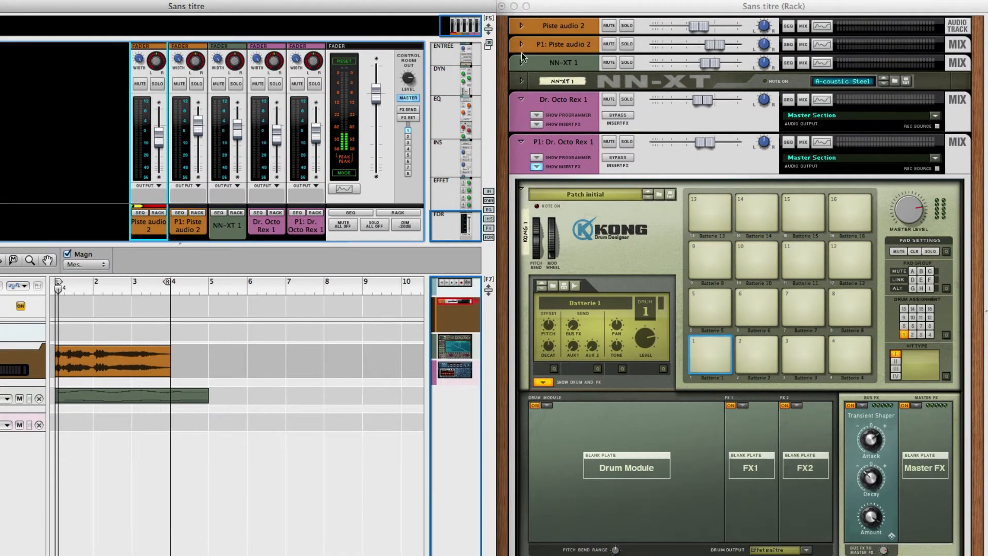
left_click(520, 45)
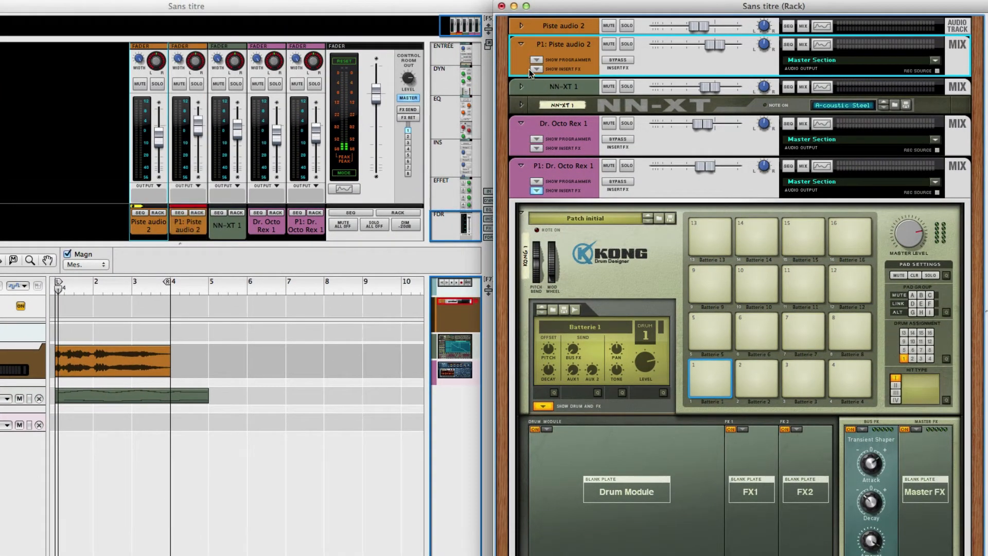
left_click(187, 226)
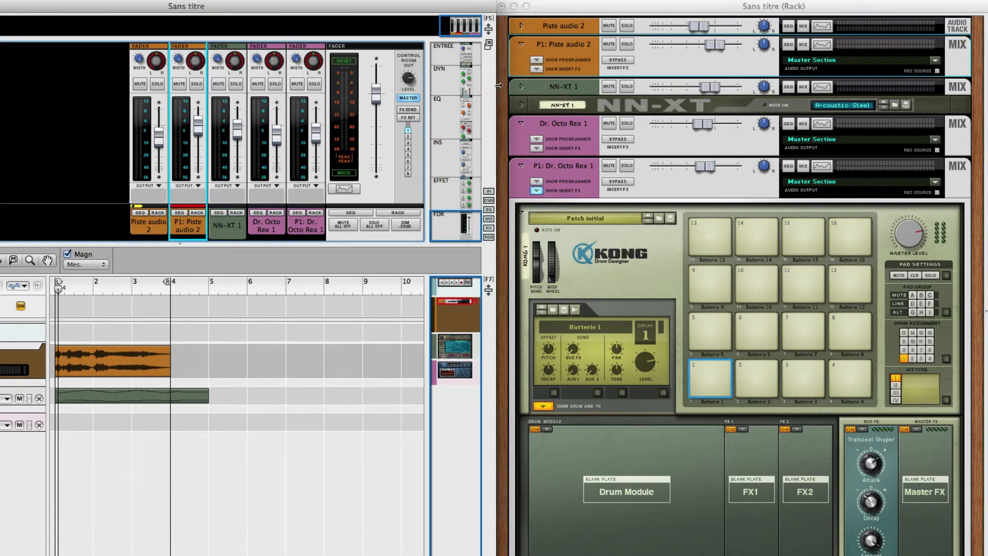
left_click(535, 70)
Insert a Kong Drum Designer in the P1: Piste audio 2 channel's insert effects area and reset it to its initial patch
right_click(557, 94)
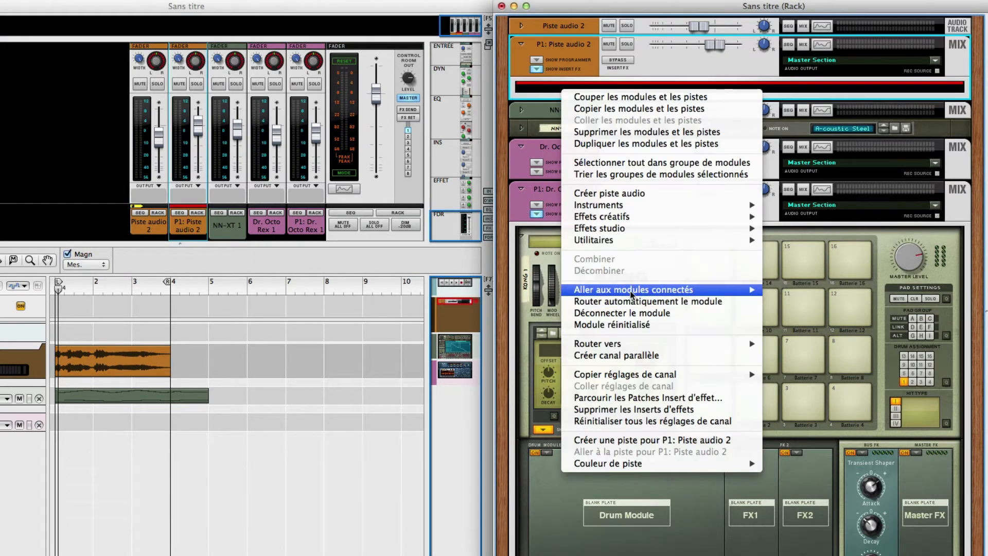
mouse_move(694, 205)
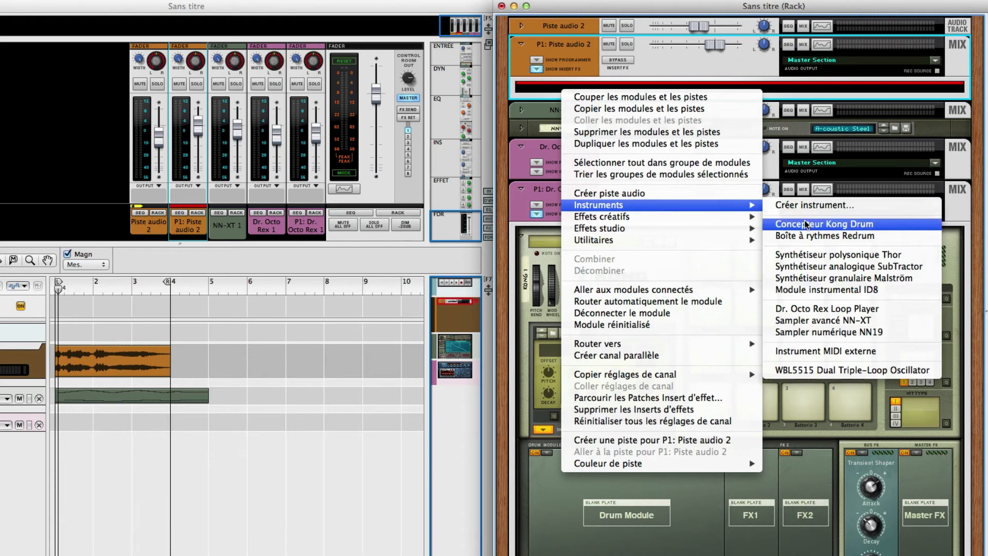
left_click(823, 222)
right_click(626, 157)
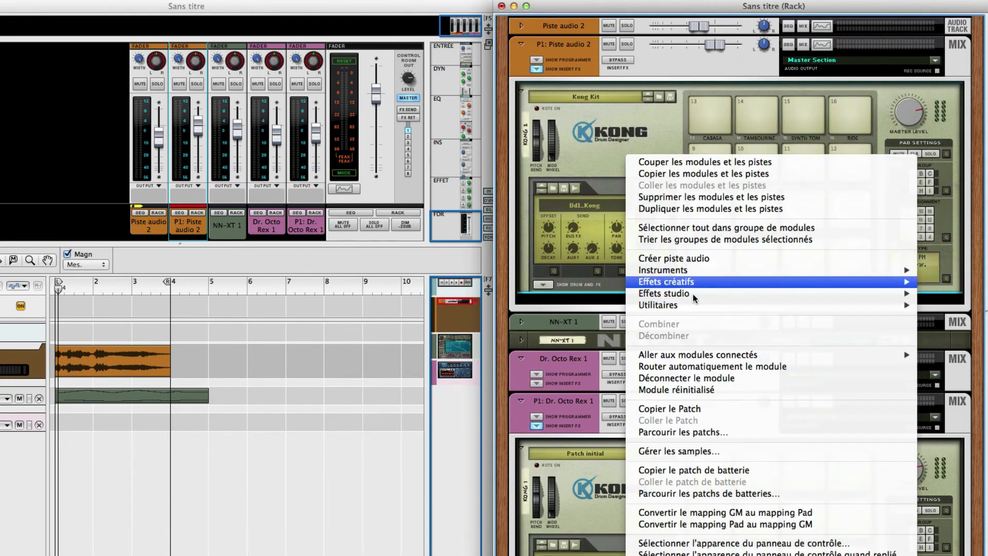
left_click(709, 389)
Show the new Kong's drum and FX section and cable the P1: Piste audio 2 insert send to Kong's audio input
left_click(543, 284)
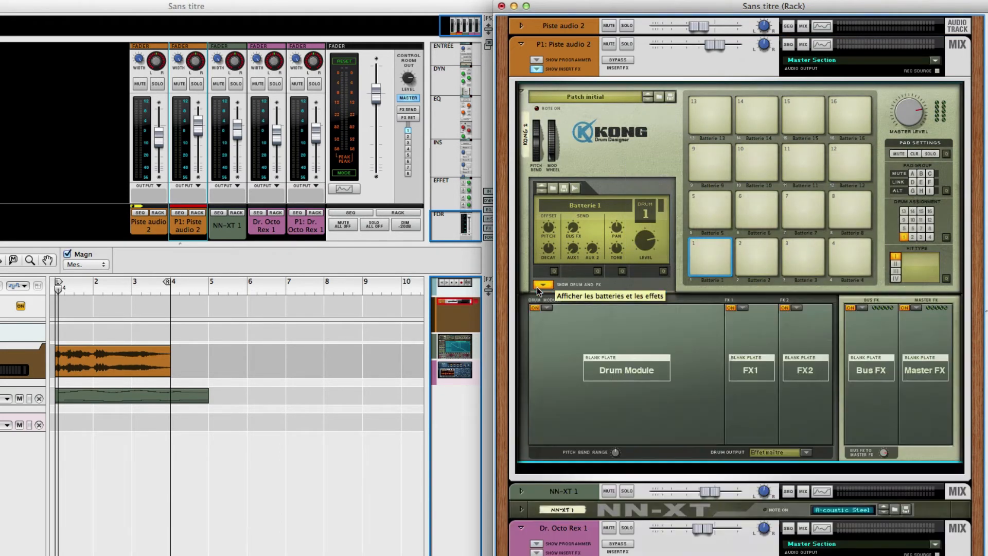
key("Tab")
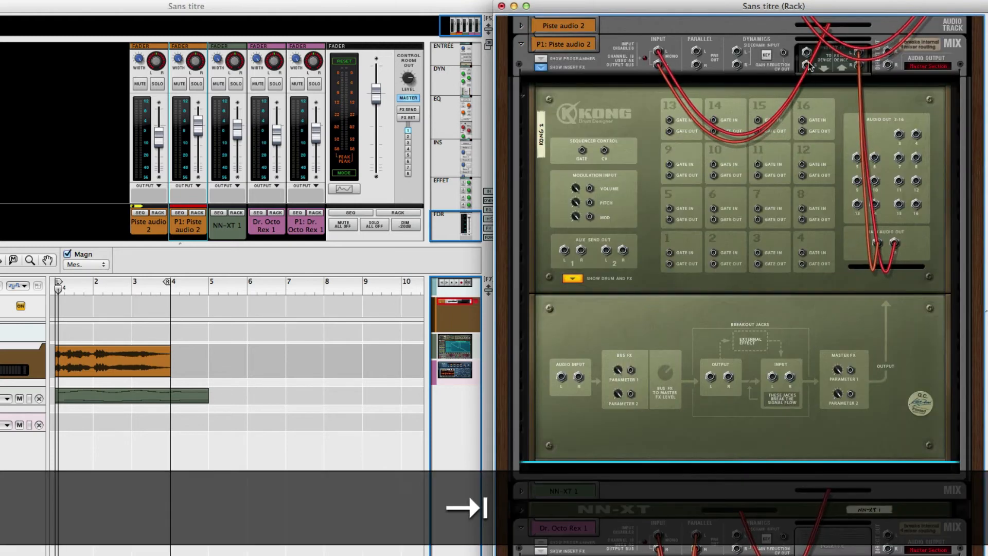
left_click_drag(806, 51, 561, 377)
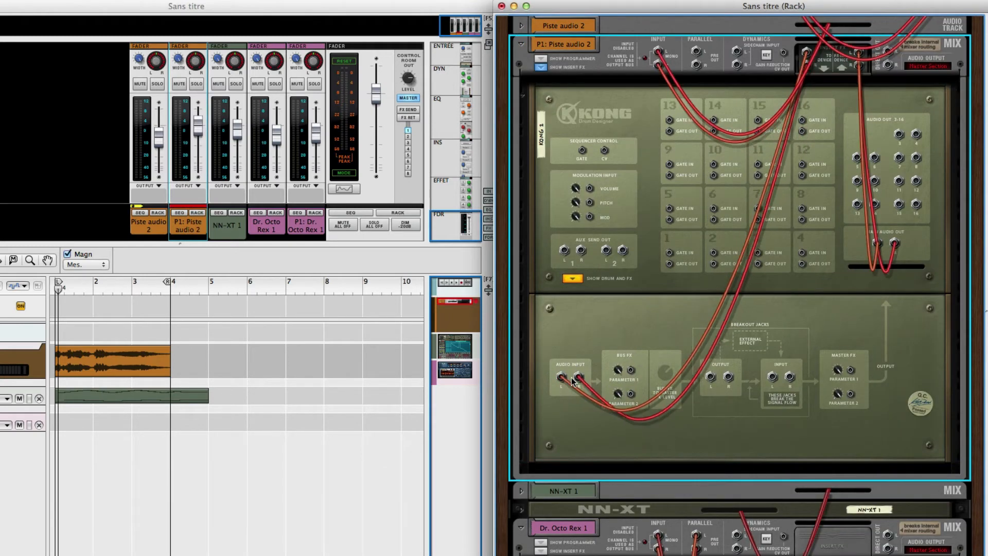
key("Tab")
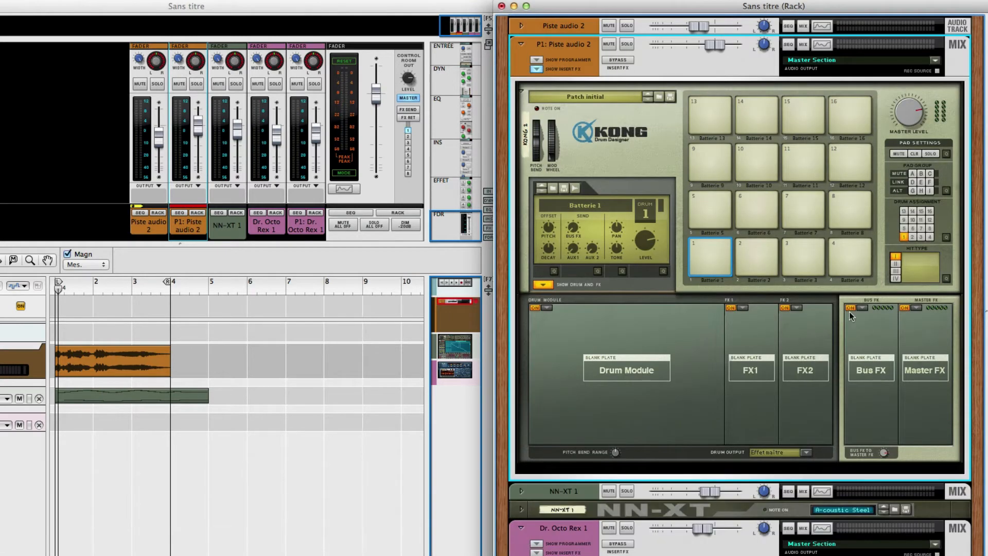
Solo the P1: Piste audio 2 channel, start playback and lower its fader slightly
left_click(196, 84)
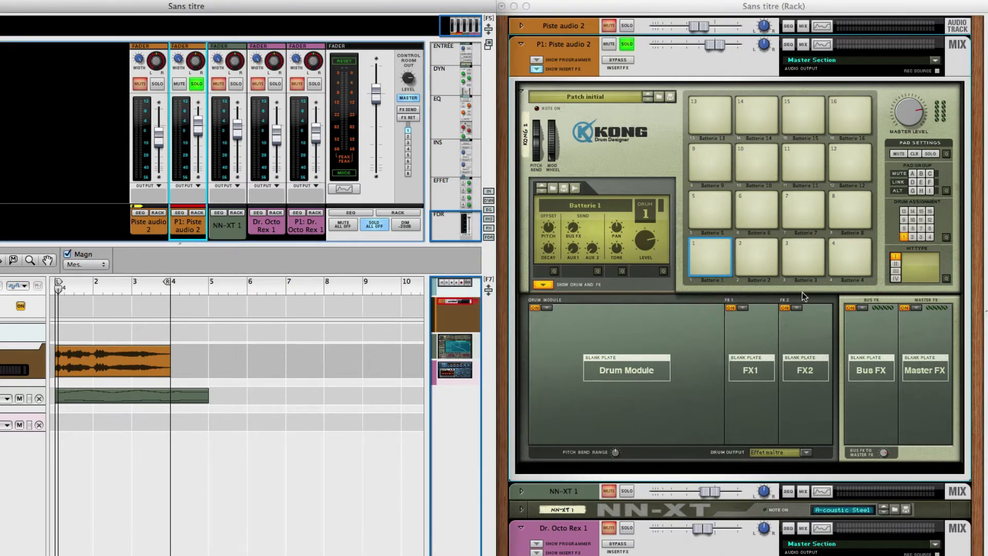
key("space")
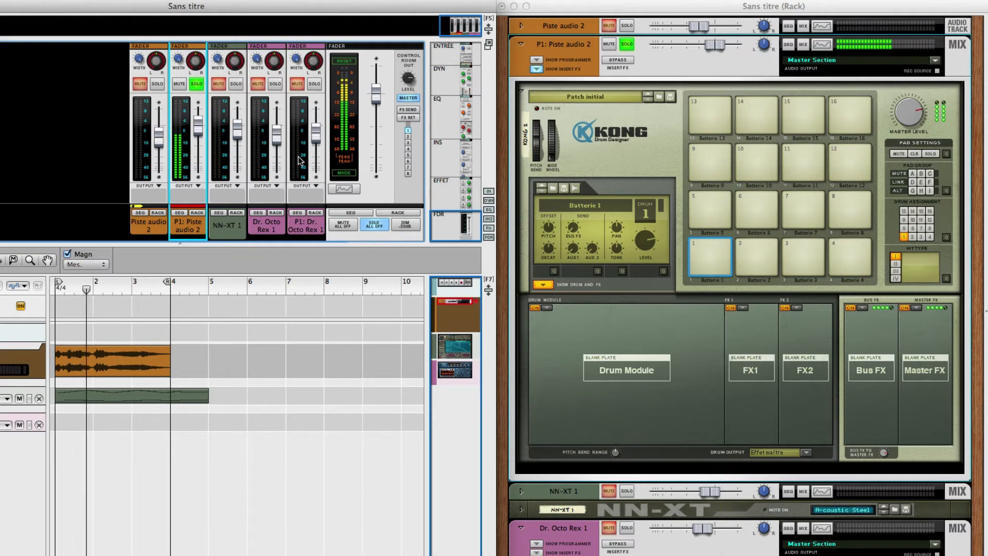
mouse_move(197, 127)
left_mouse_down()
mouse_move(197, 141)
mouse_move(158, 149)
mouse_move(197, 137)
left_mouse_up()
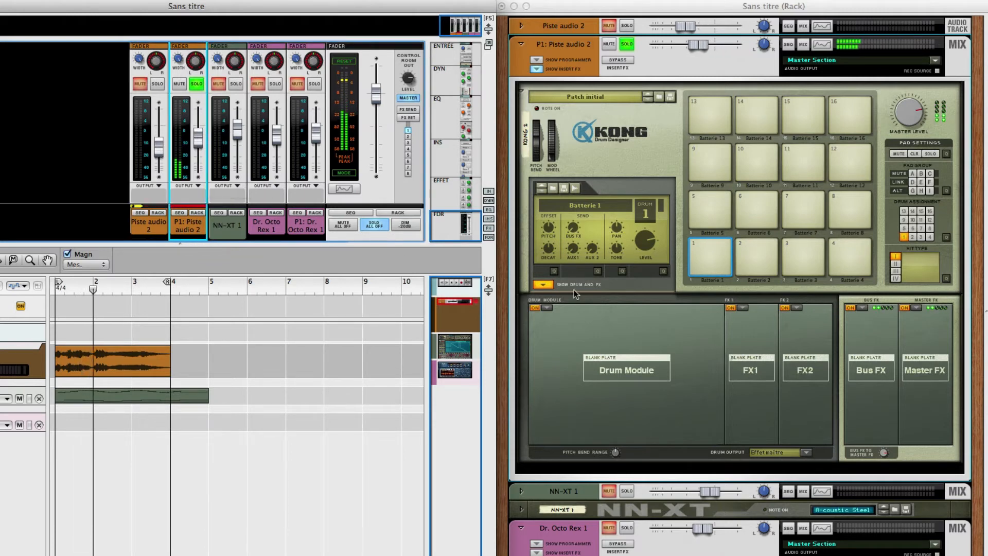
Load the Shaper éphémère effect into the Bus FX slot of the Kong on P1: Piste audio 2 and try its Attack knob
left_click(862, 308)
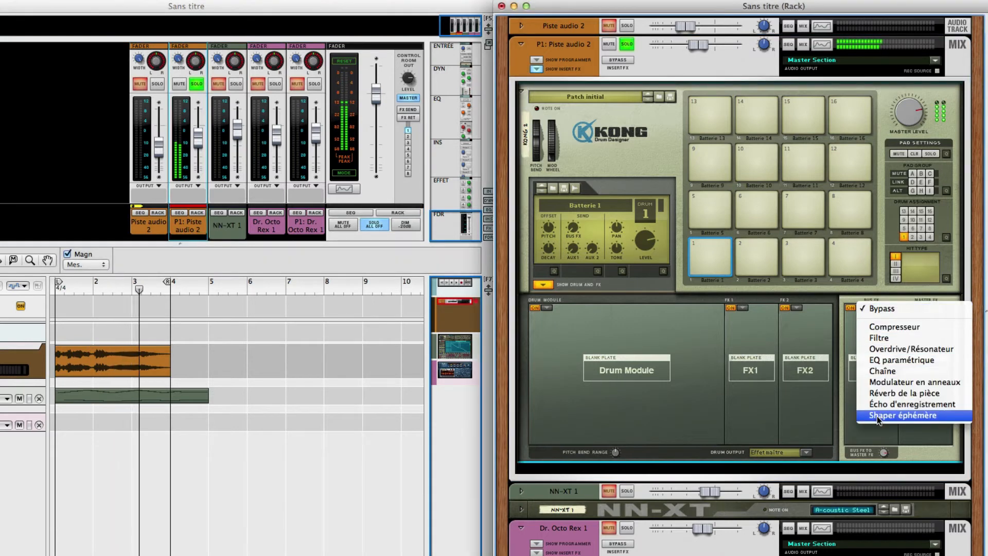
left_click(880, 415)
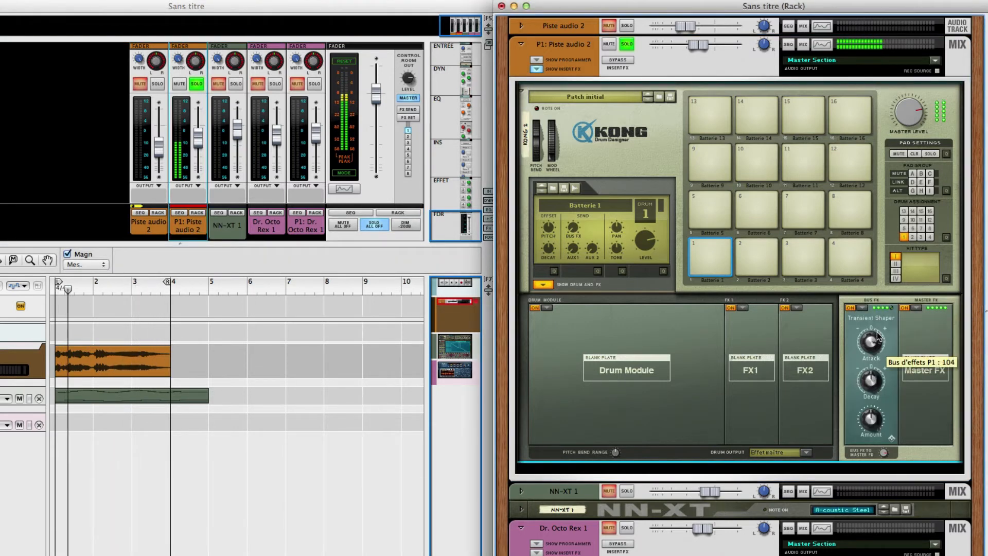
mouse_move(881, 423)
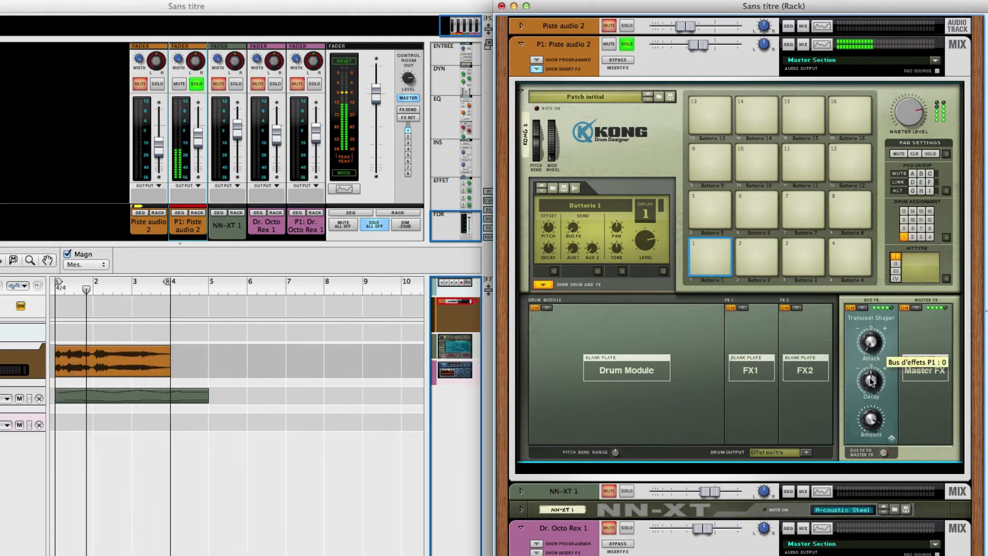
Lower the Transient Shaper's Decay and set its Attack to 77 after trying Attack settings between 0 and 103 during playback
mouse_move(870, 384)
left_click_drag(870, 384, 870, 404)
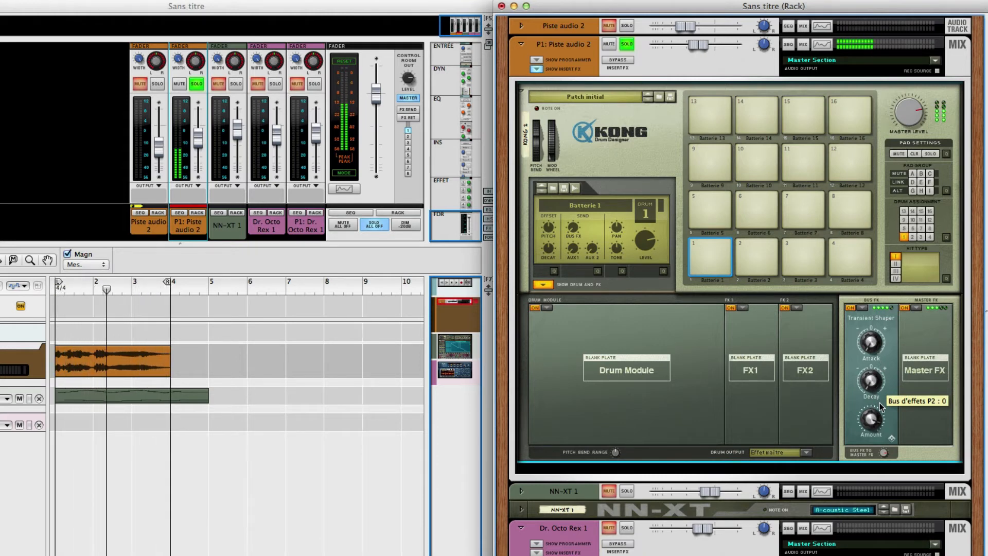
left_click_drag(878, 399, 877, 390)
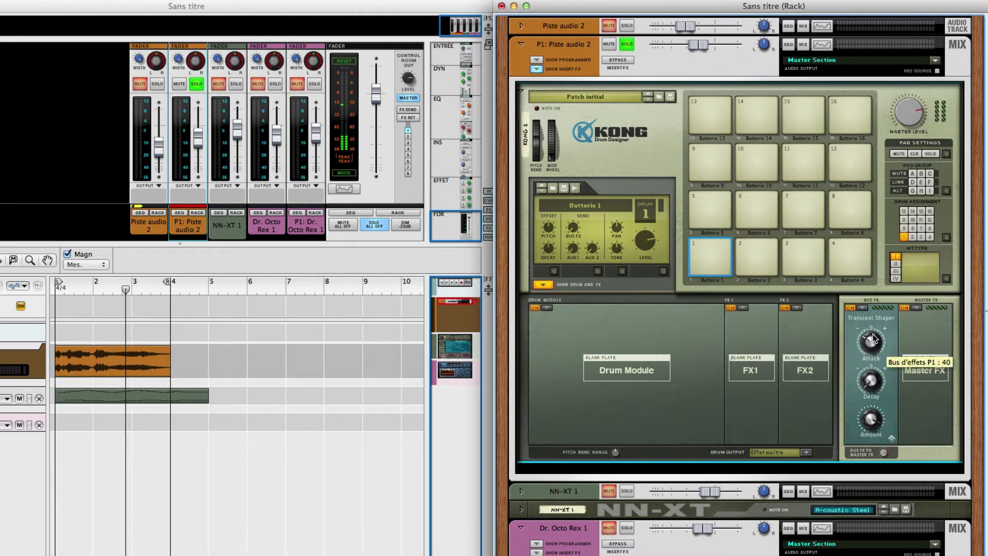
left_click_drag(874, 339, 876, 315)
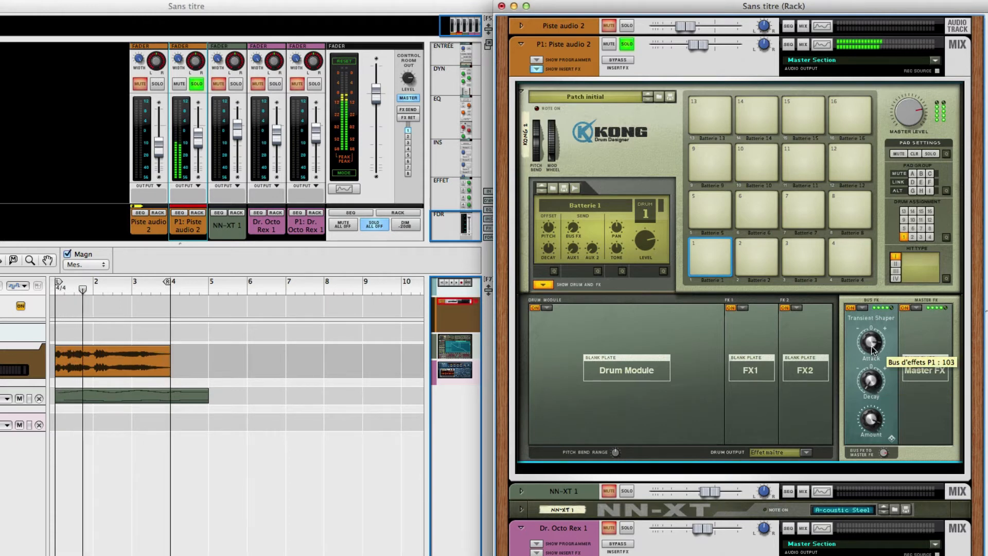
left_click_drag(873, 350, 868, 344)
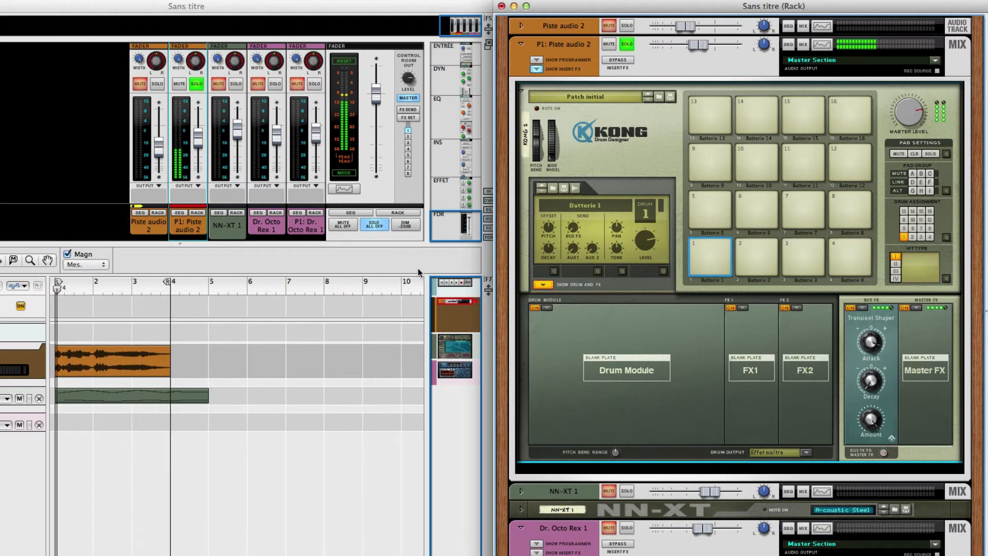
mouse_move(873, 384)
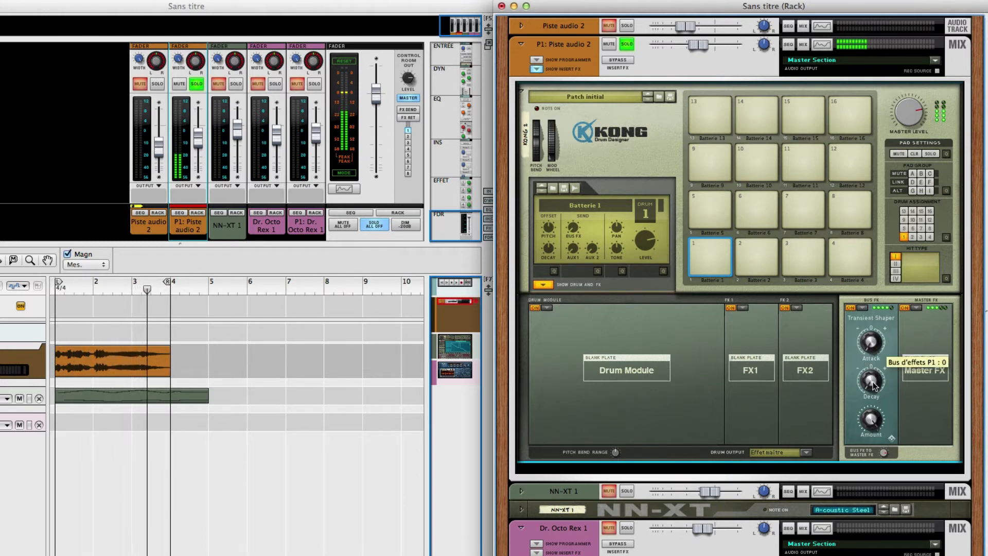
left_click_drag(873, 384, 875, 358)
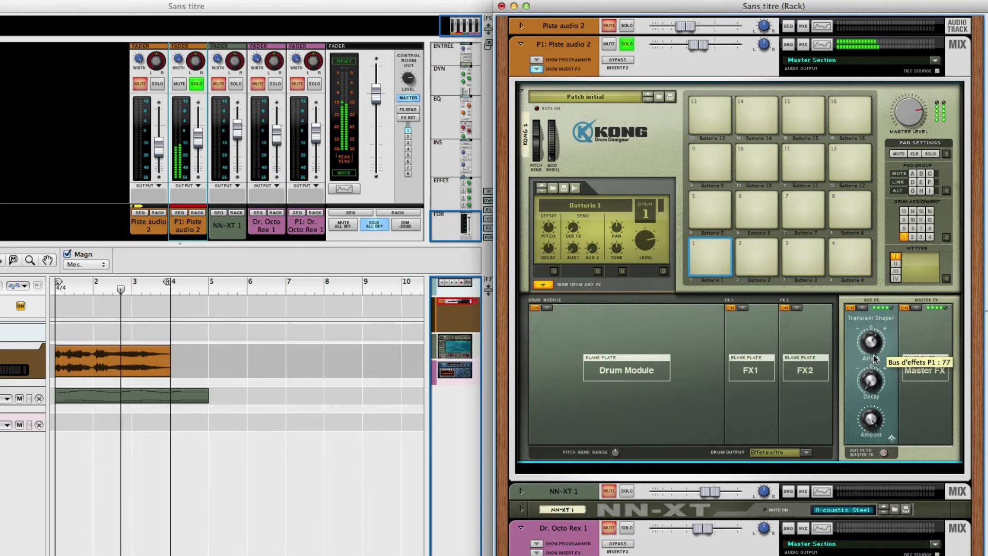
Set the Transient Shaper's Decay to 44 in the Kong on P1: Piste audio 2
mouse_move(873, 375)
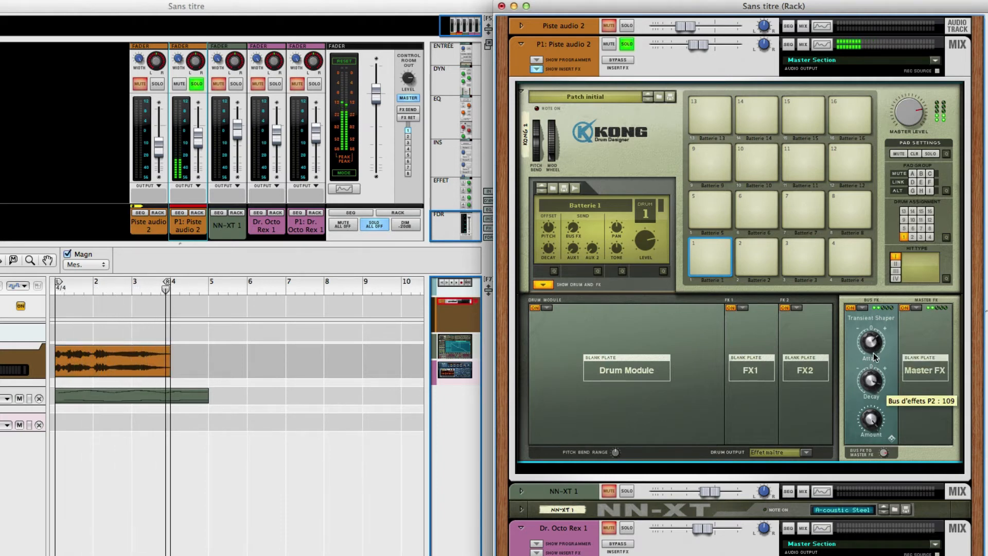
left_click_drag(873, 351, 875, 377)
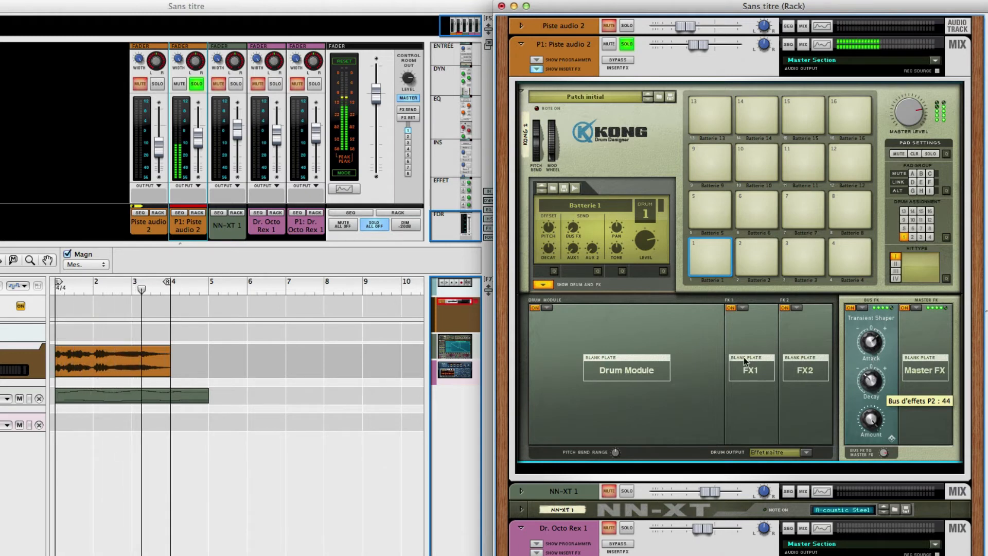
Solo Piste audio 2 together with P1: Piste audio 2 and raise the Piste audio 2 fader to -9,80 dB
left_click(158, 84)
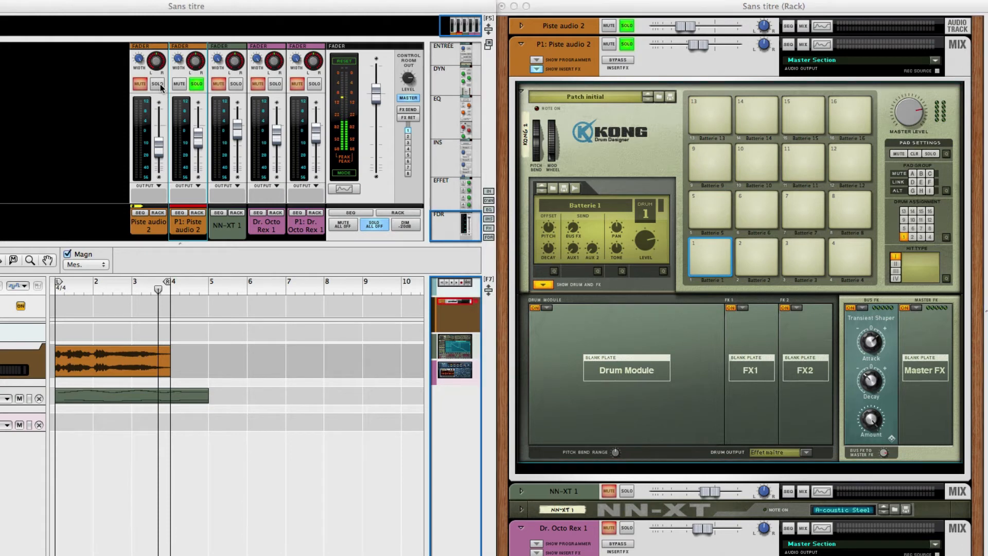
left_click_drag(159, 152, 161, 138)
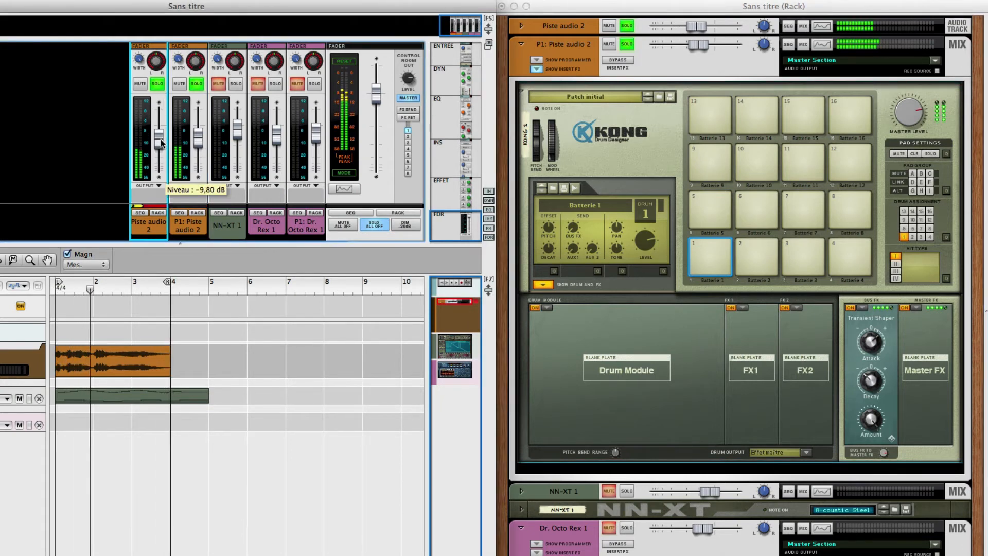
left_click(201, 141)
left_click(198, 85)
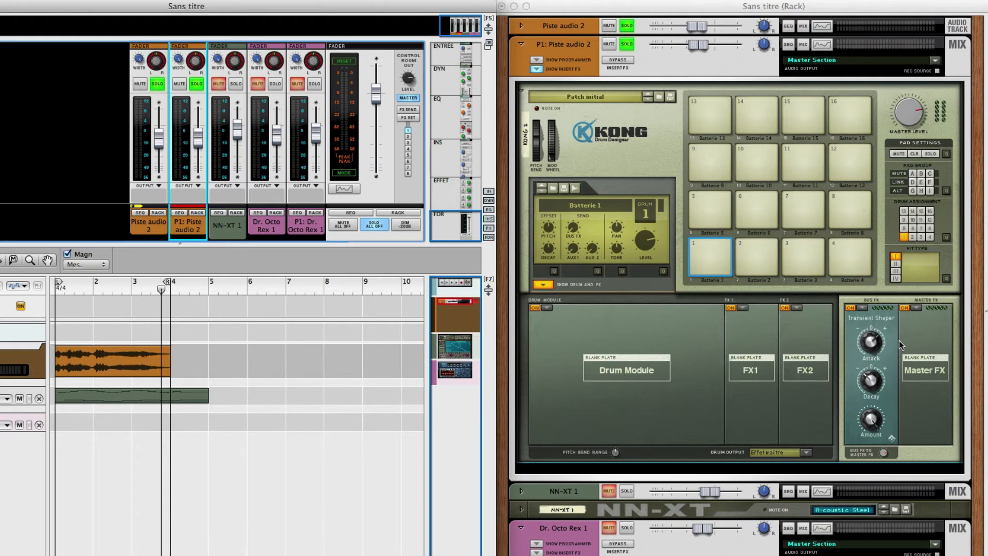
Solo the NN-XT 1 track instead of the audio channels and extend the loop's right locator to bar 5
left_click(196, 84)
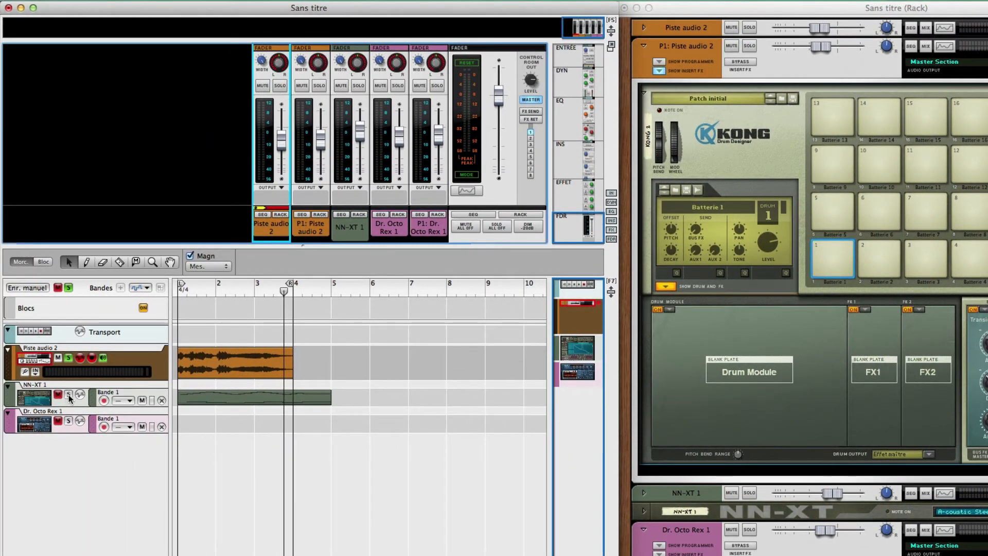
left_click(69, 394)
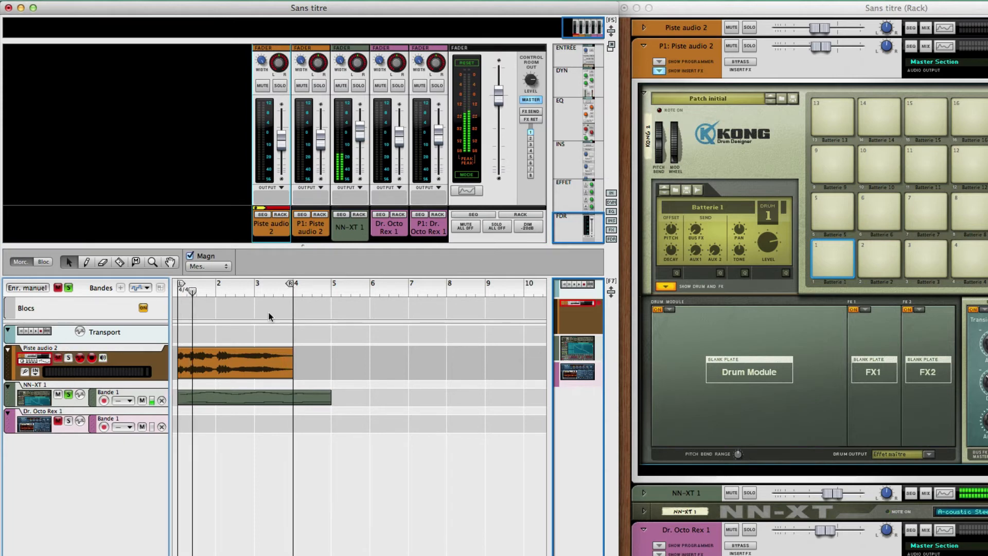
left_click_drag(289, 283, 316, 294)
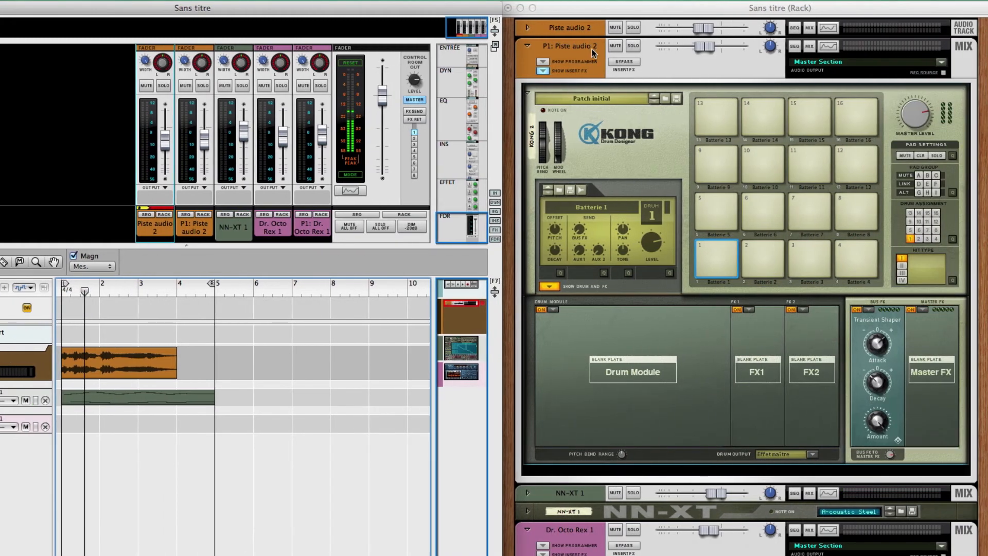
Hide the insert effects of P1: Piste audio 2 and fold the Kong and both Dr. Octo Rex 1 mix channels
left_click(542, 76)
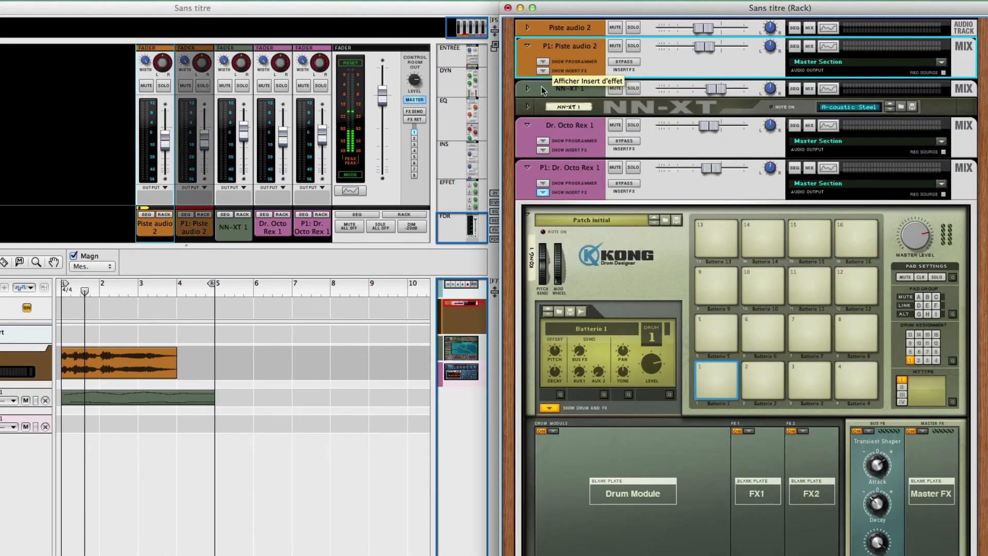
left_click(528, 212)
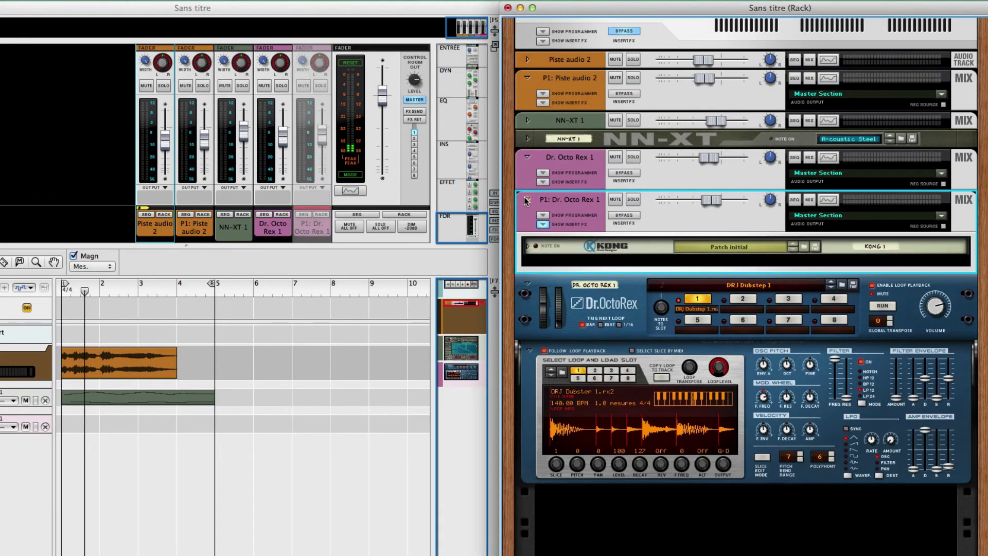
left_click(527, 222)
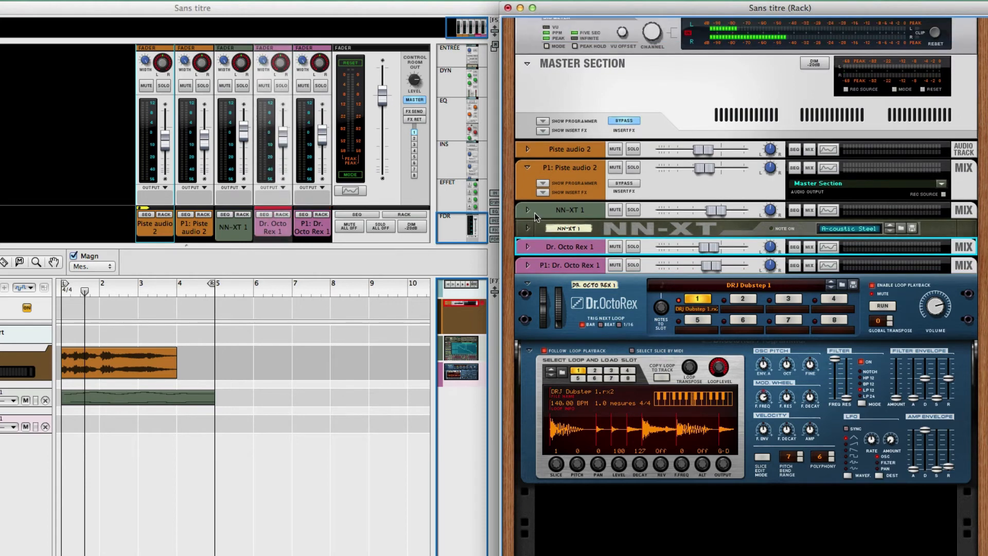
Move NN-XT 1 below Dr. Octo Rex in the rack, folding the Octo Rex Programmer and P1: Piste audio 2 and unfolding the NN-XT
left_click_drag(534, 212, 566, 493)
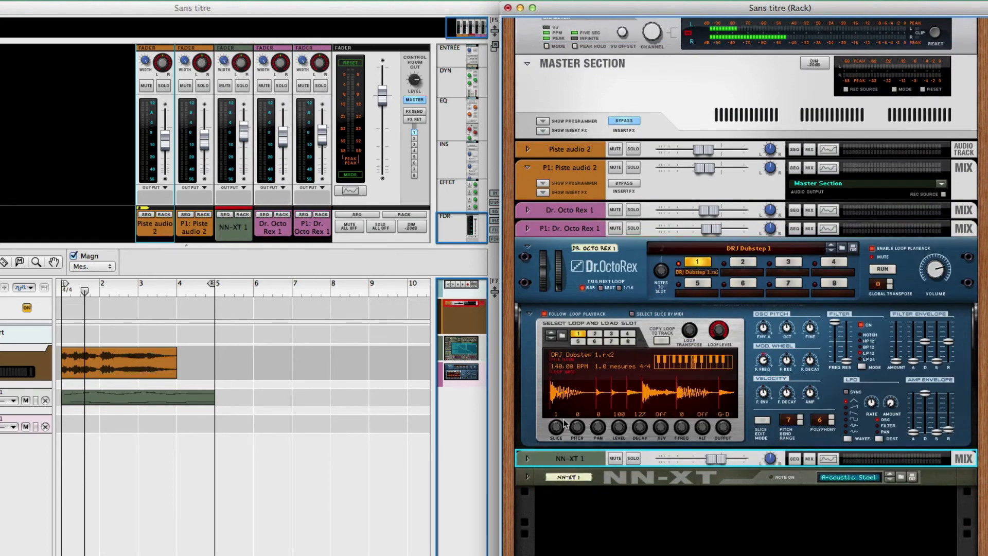
left_click(530, 313)
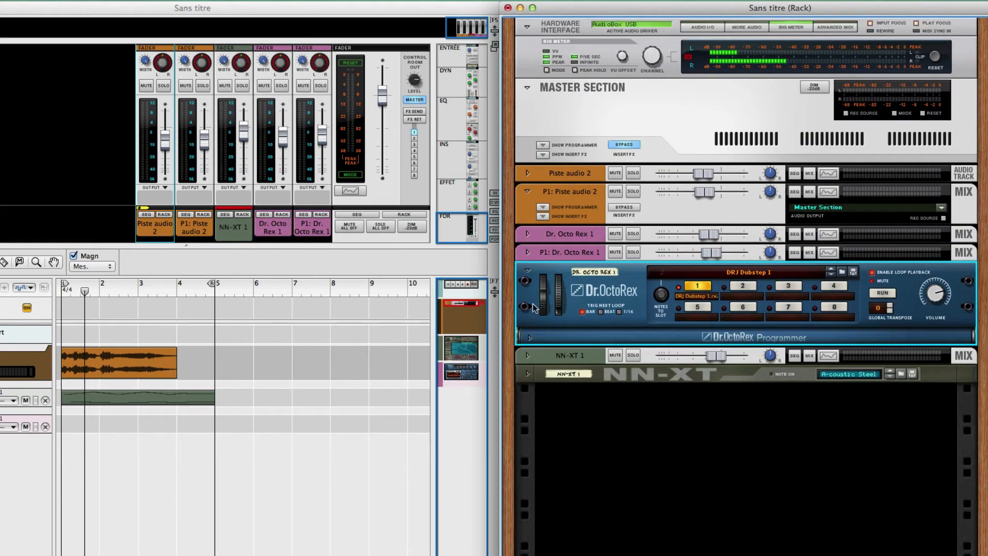
left_click(527, 191)
left_click(527, 350)
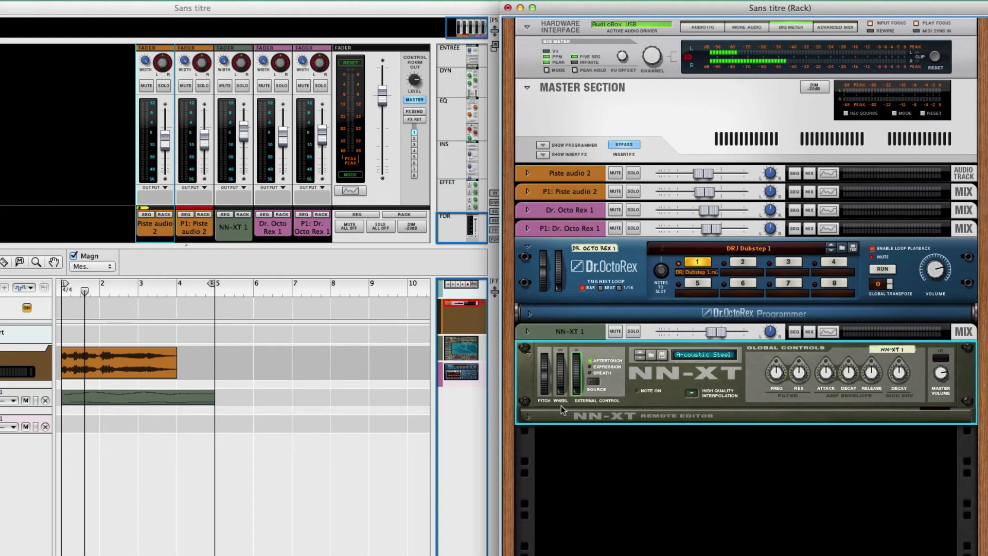
Create a parallel channel for NN-XT 1 and unfold its empty insert effect section
right_click(230, 237)
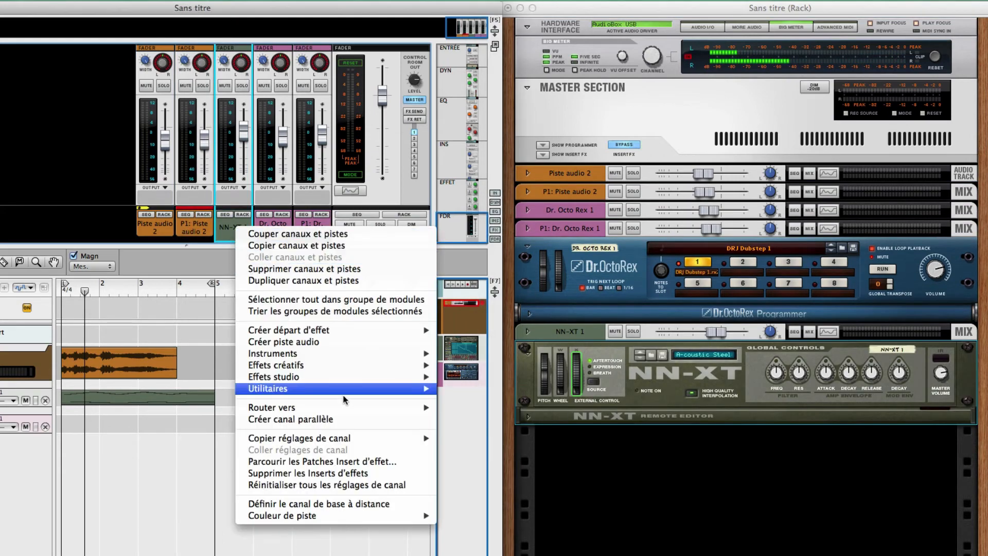
left_click(410, 419)
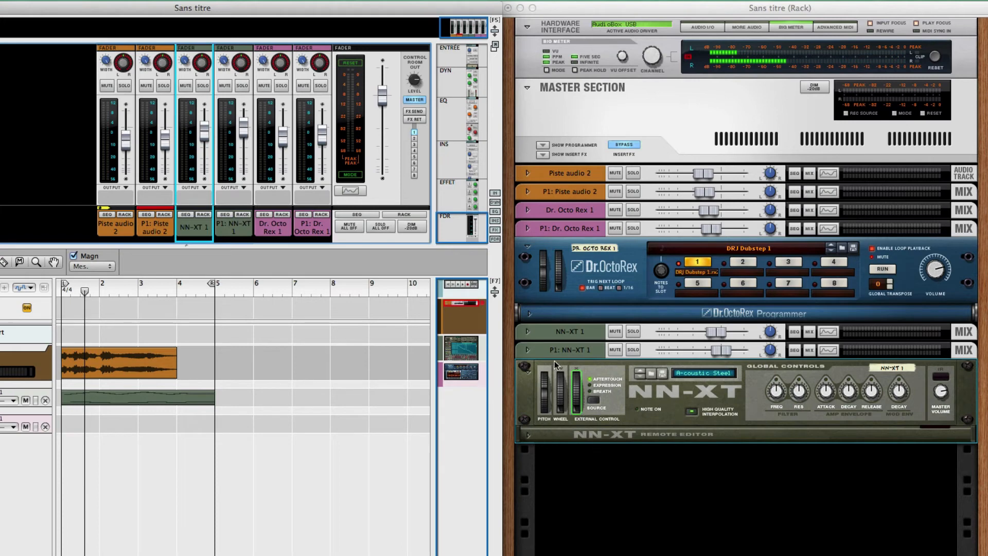
left_click(528, 350)
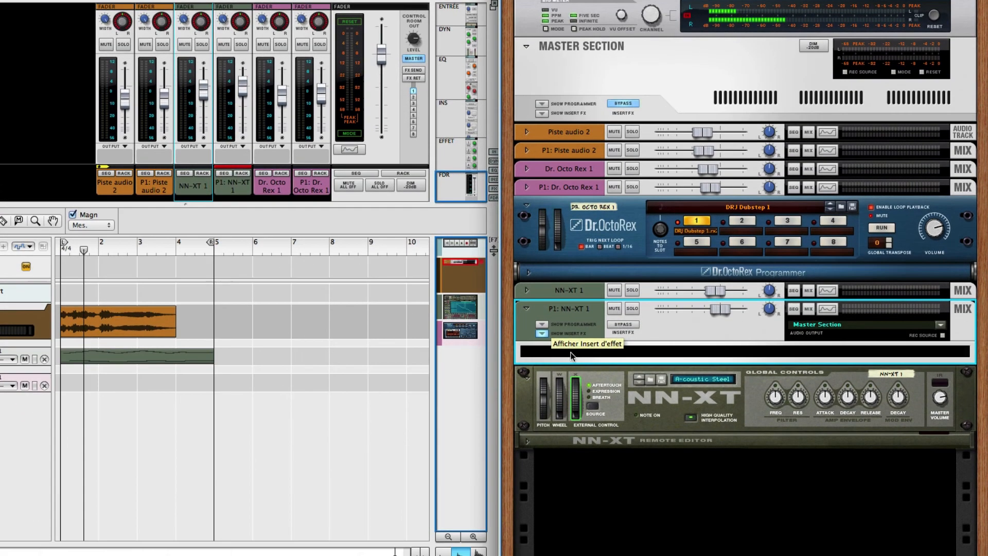
Add a Concepteur Kong Drum to the P1: NN-XT 1 insert section and reset it to its initial patch
right_click(574, 359)
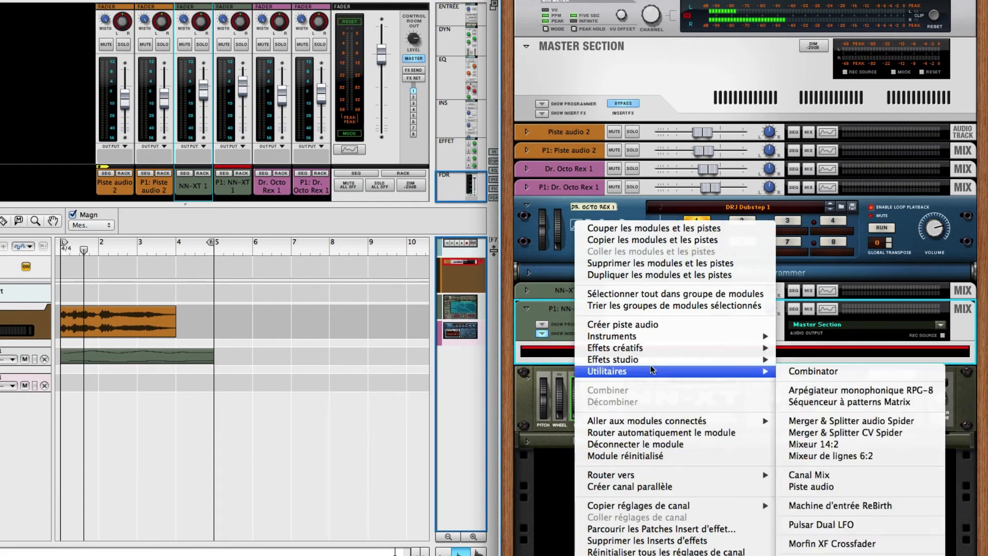
mouse_move(657, 340)
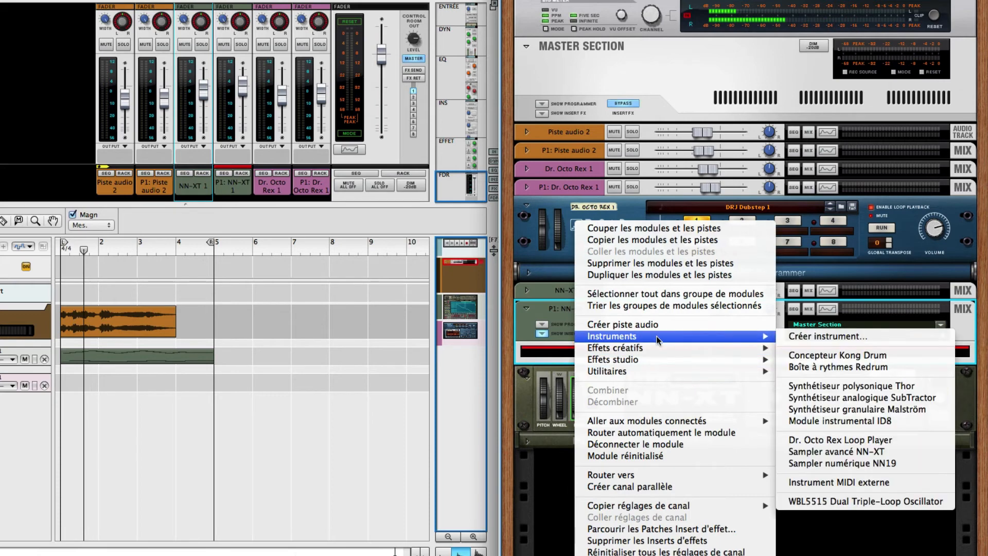
left_click(810, 355)
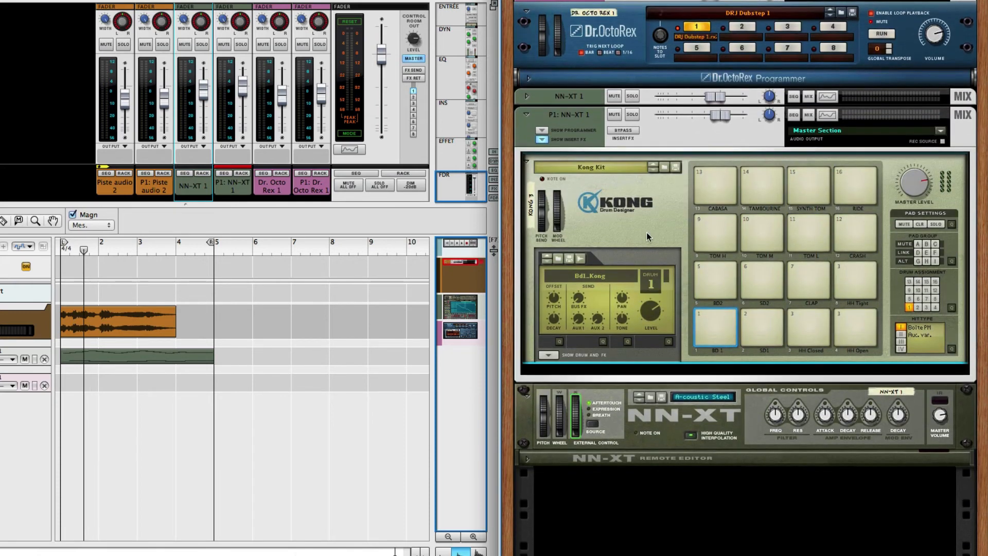
right_click(647, 236)
left_click(718, 375)
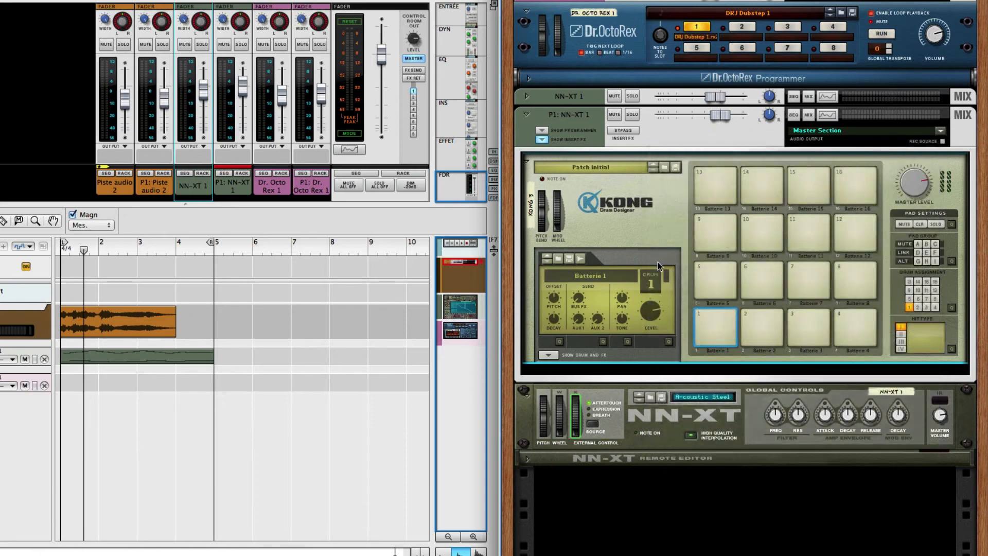
Show the new Kong's drum and FX section and cable the P1: NN-XT 1 insert send to Kong's audio input
left_click(548, 356)
key("Tab")
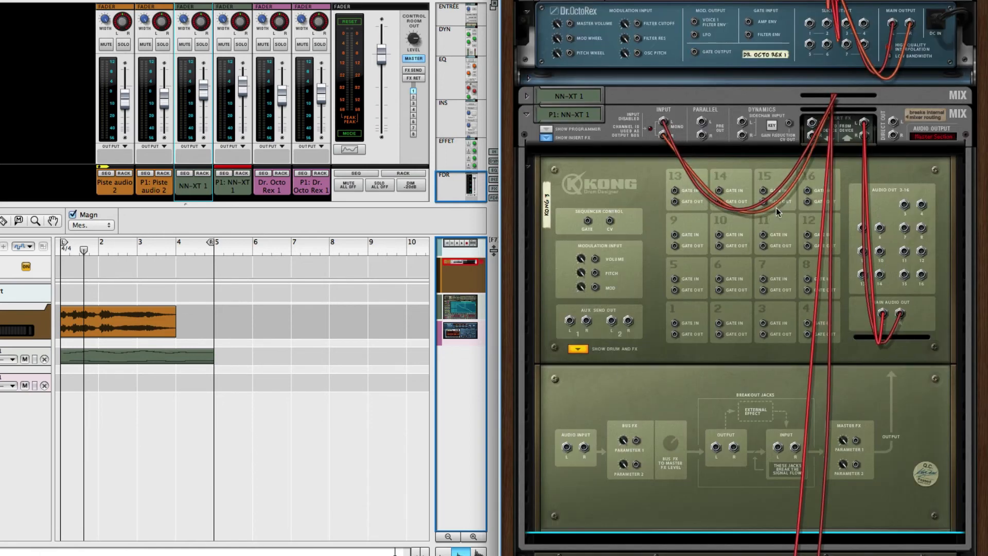
left_click_drag(810, 134, 581, 455)
key("Tab")
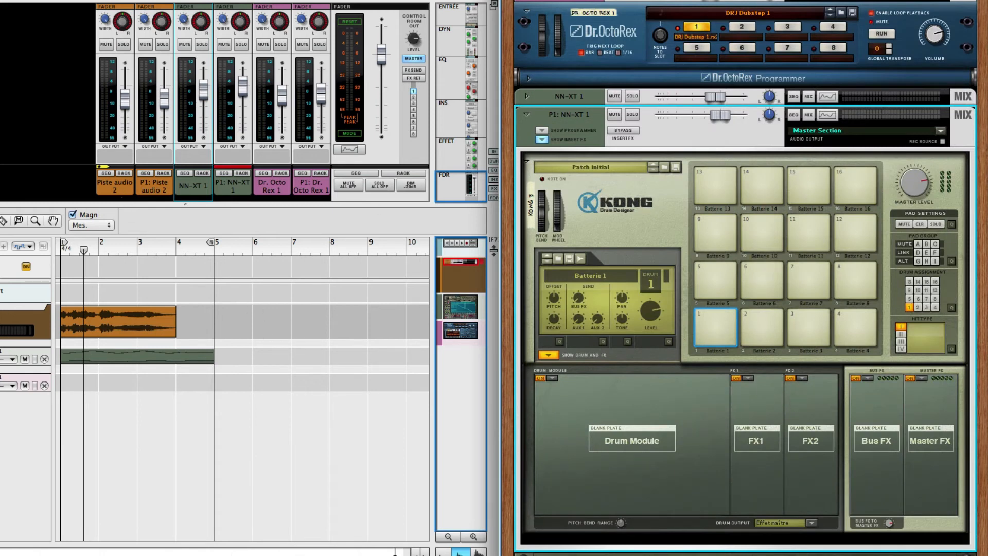
Load the Shaper éphémère effect into the Bus FX slot of the Kong on P1: NN-XT 1 during playback
left_click(162, 44)
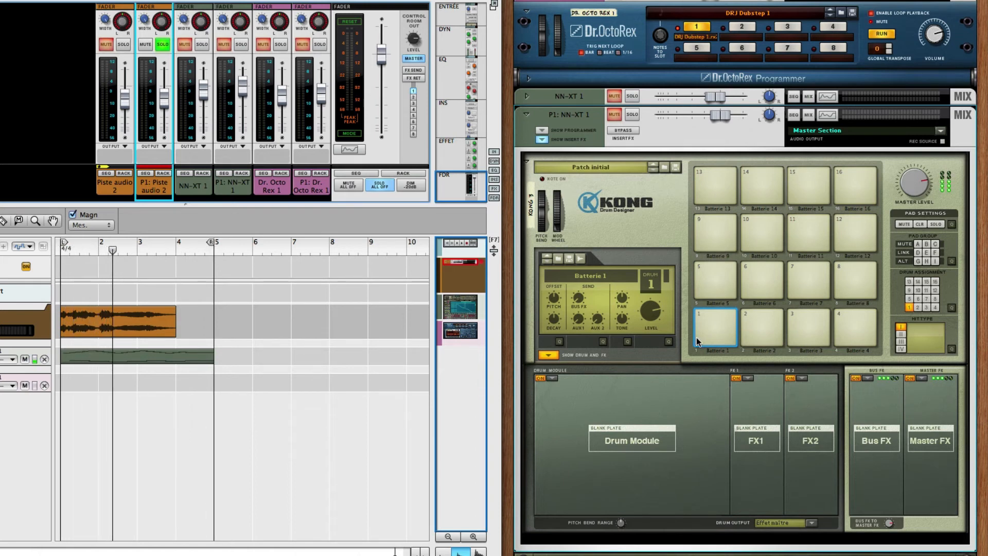
left_click(867, 378)
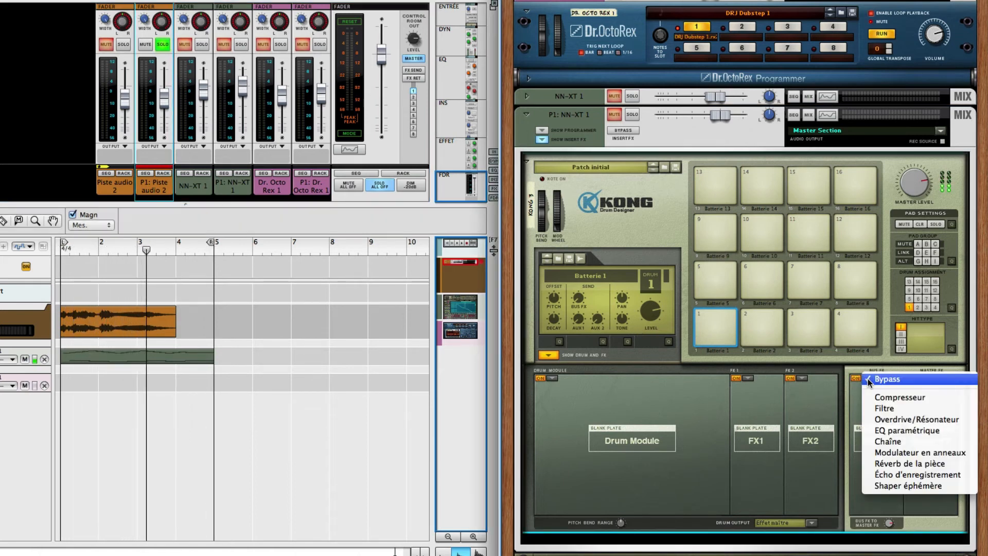
left_click(894, 490)
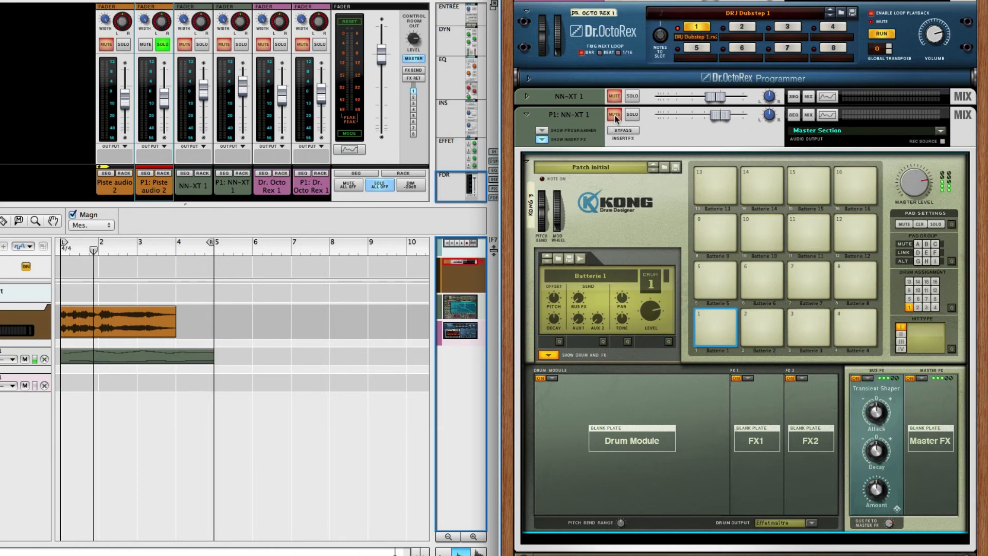
Solo P1: NN-XT 1 instead of P1: Piste audio 2, briefly adding the NN-XT 1 channel for comparison
left_click(629, 121)
left_click(630, 116)
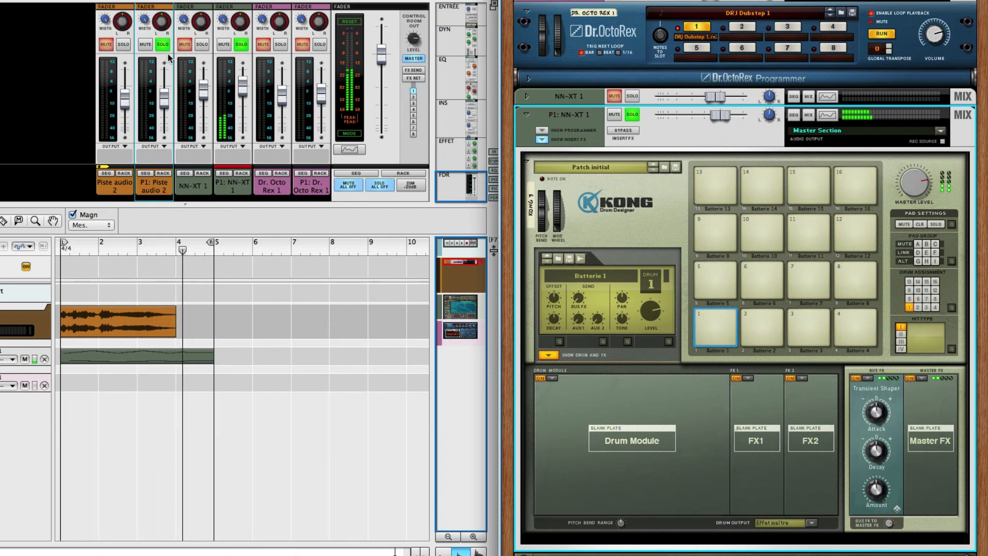
left_click(202, 45)
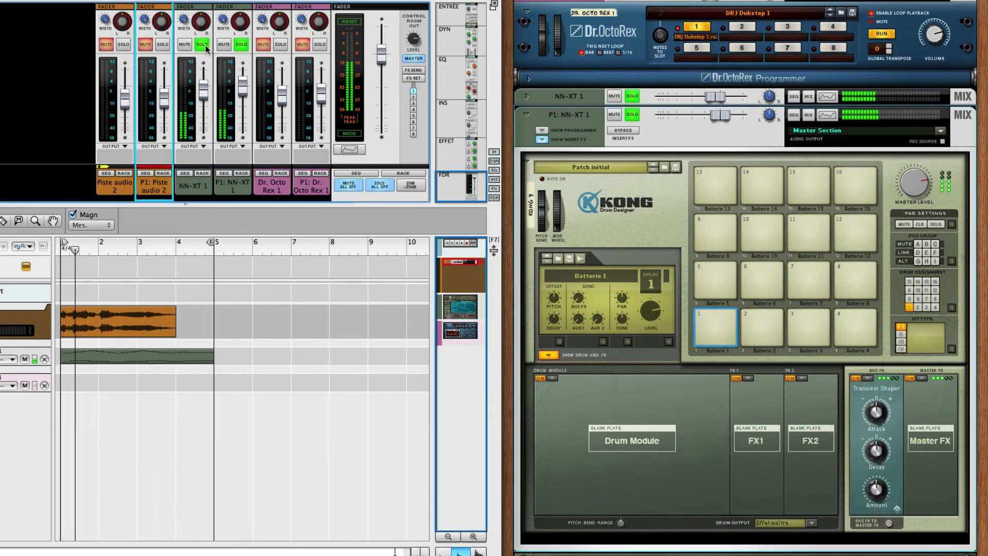
left_click(202, 45)
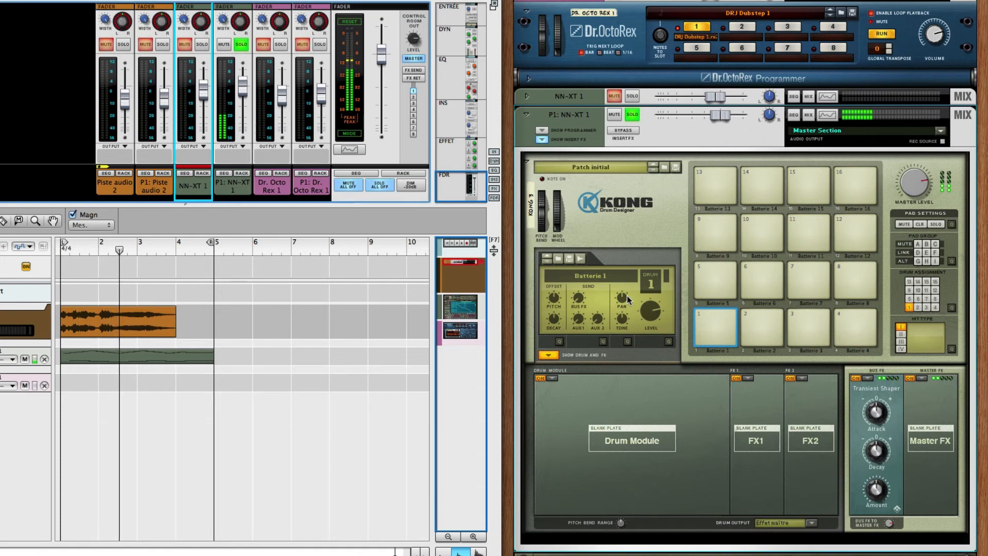
Adjust the Attack and Decay of the Transient Shaper on P1: NN-XT 1 while listening to the soloed channel
left_click_drag(876, 411, 876, 430)
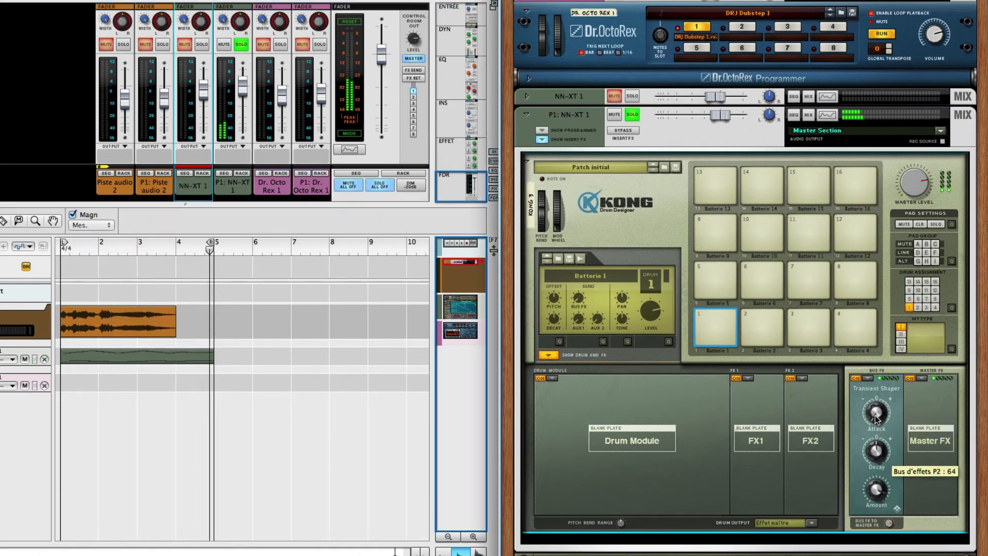
left_click_drag(876, 417, 878, 375)
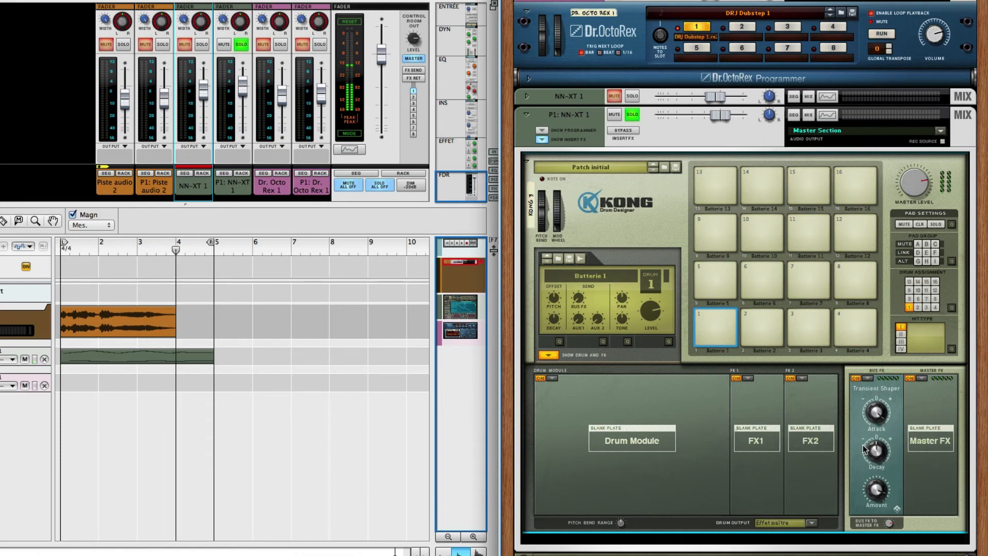
key("space")
mouse_move(875, 449)
left_mouse_down()
mouse_move(877, 471)
mouse_move(888, 431)
mouse_move(875, 447)
left_mouse_up()
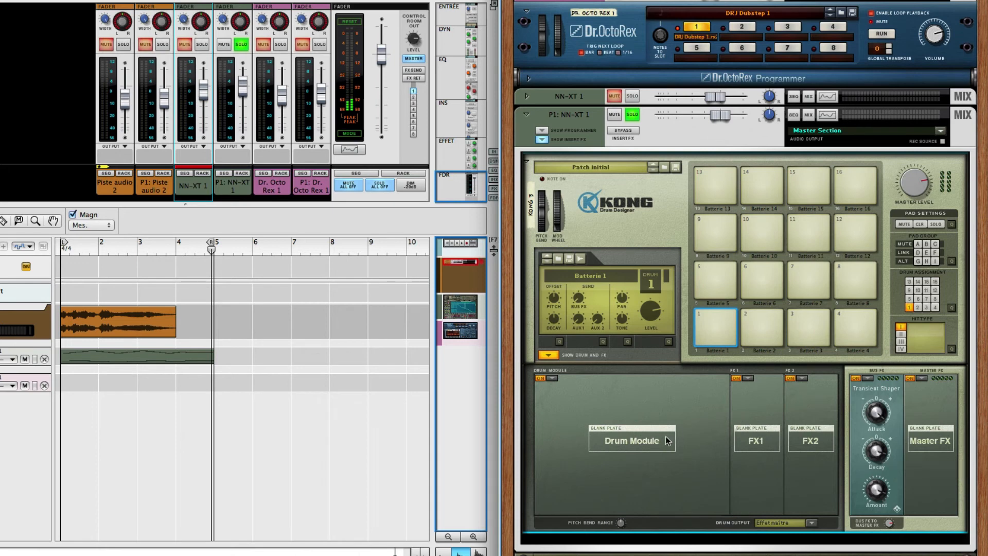
Solo NN-XT 1 and P1: NN-XT 1 together, play them back and lower the parallel channel's fader slightly
left_click(243, 45)
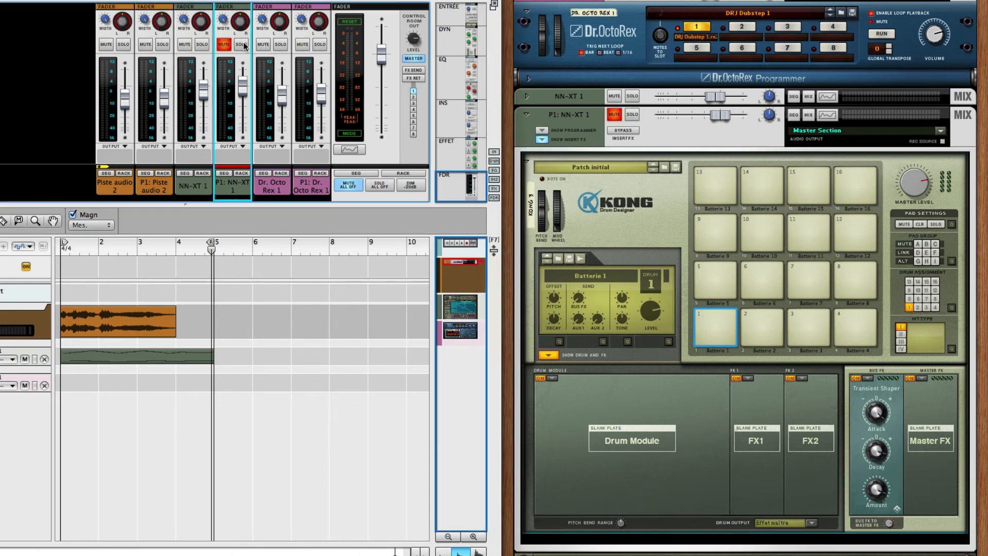
left_click(204, 46)
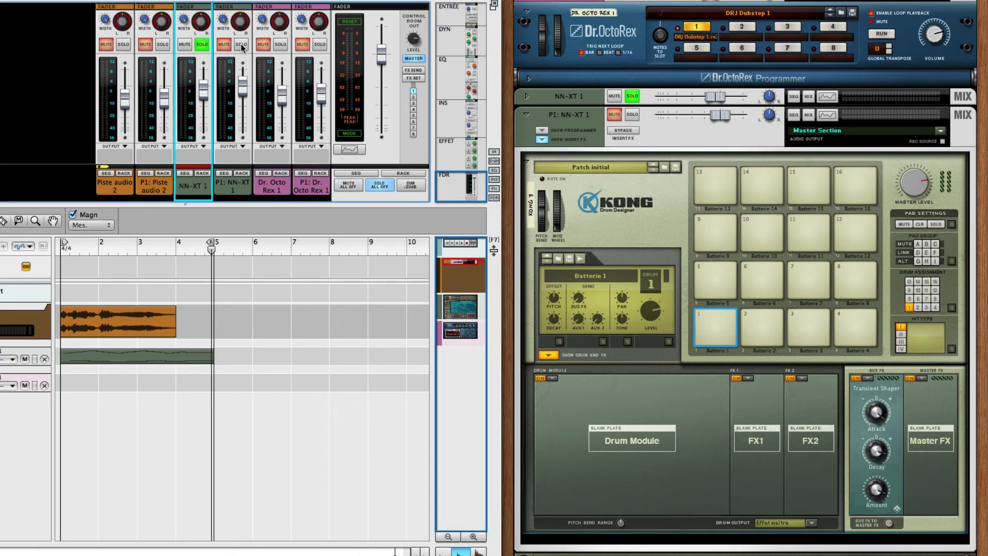
left_click(241, 45)
key("space")
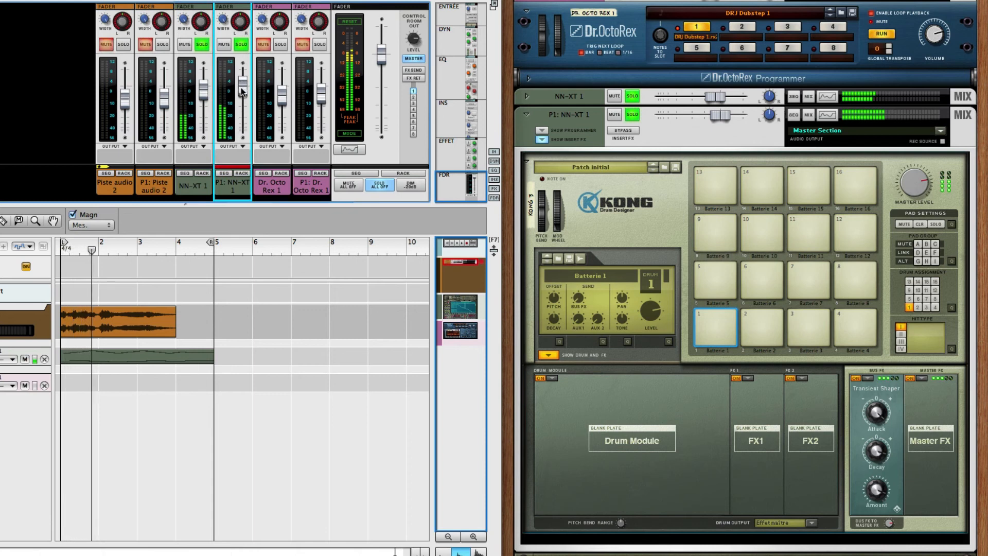
mouse_move(243, 85)
left_mouse_down()
mouse_move(238, 141)
mouse_move(241, 97)
left_mouse_up()
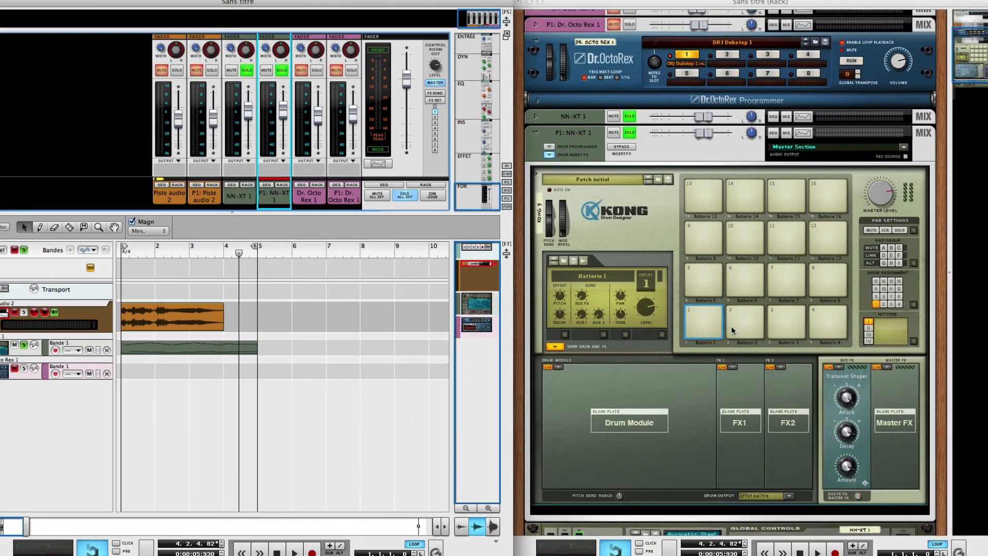
Hide the insert effects of P1: NN-XT 1 and fold the Master Section and Dr. Octo Rex in the rack
scroll(663, 359, "down", 3)
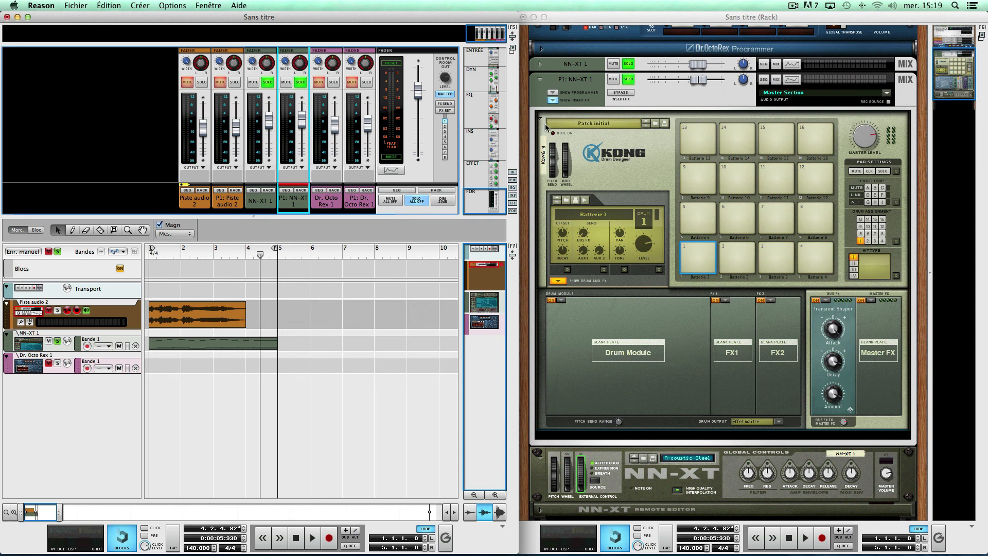
left_click(552, 101)
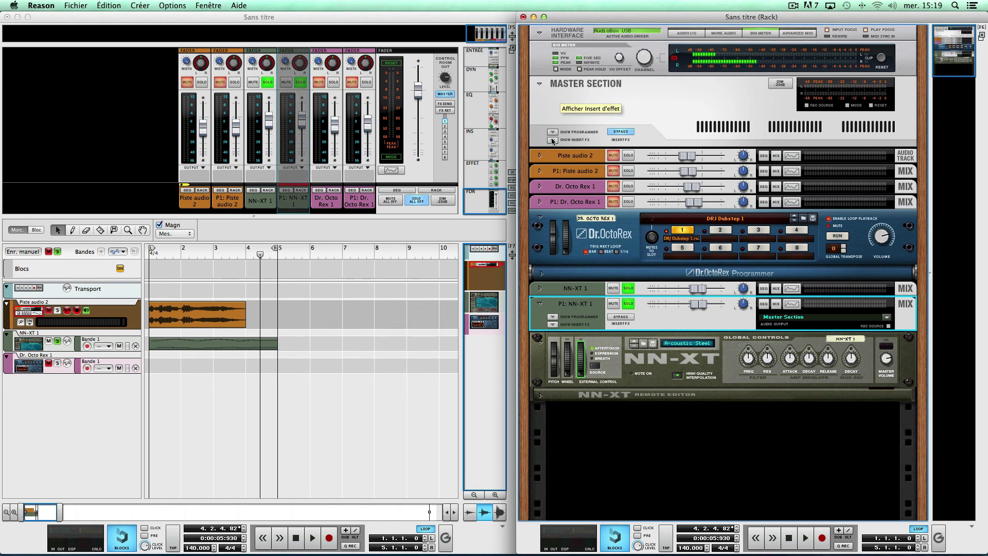
left_click(539, 83)
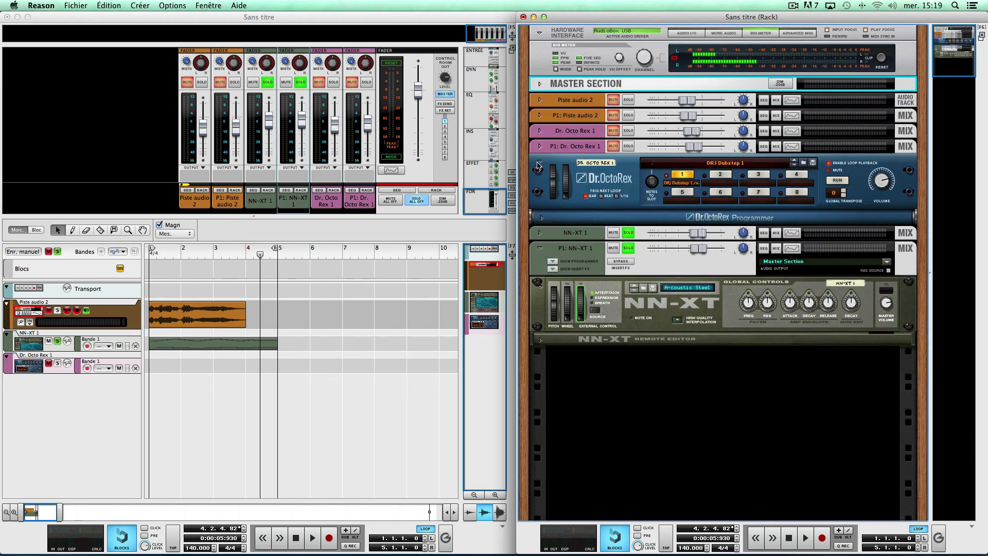
left_click(540, 164)
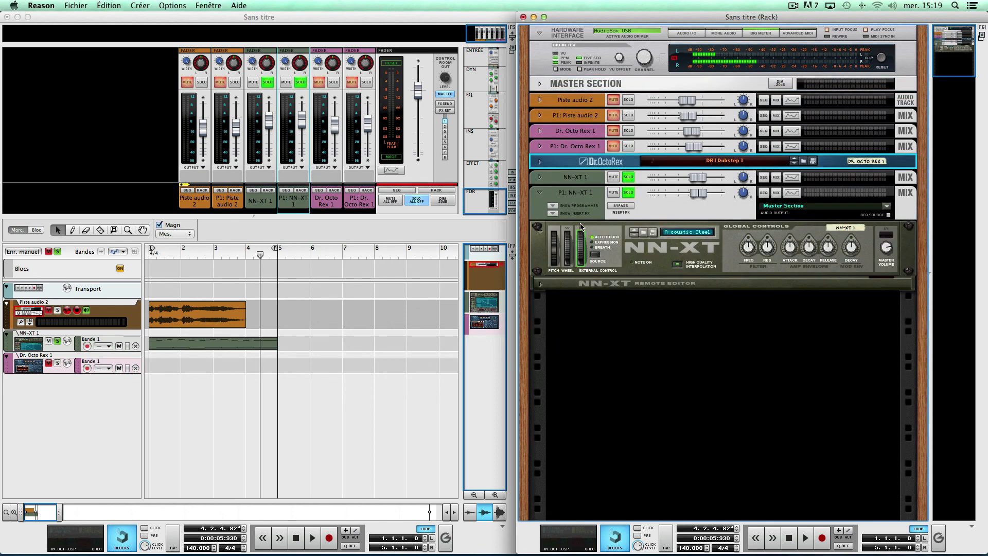